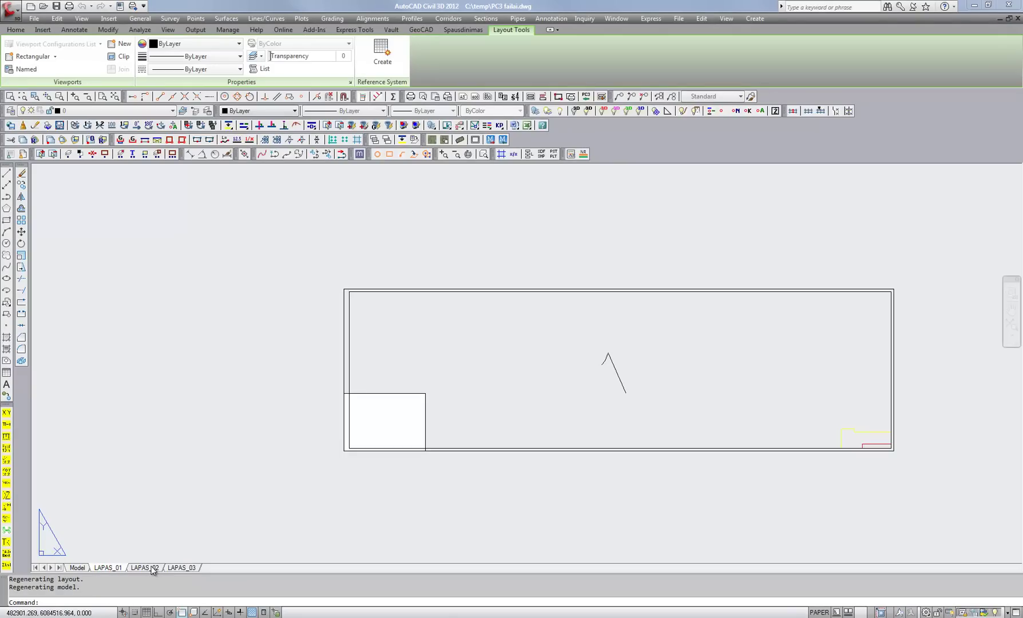
- Look through layouts LAPAS_02 and LAPAS_03, then open the page setup of layout LAPAS_01 for modification
left_click(150, 567)
left_click(190, 569)
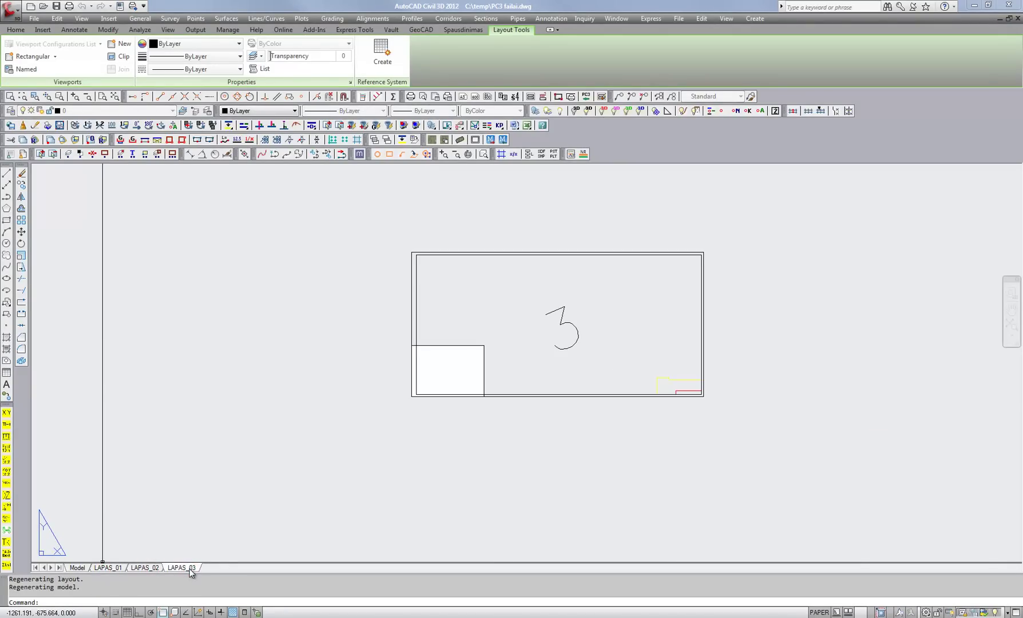
left_click(107, 567)
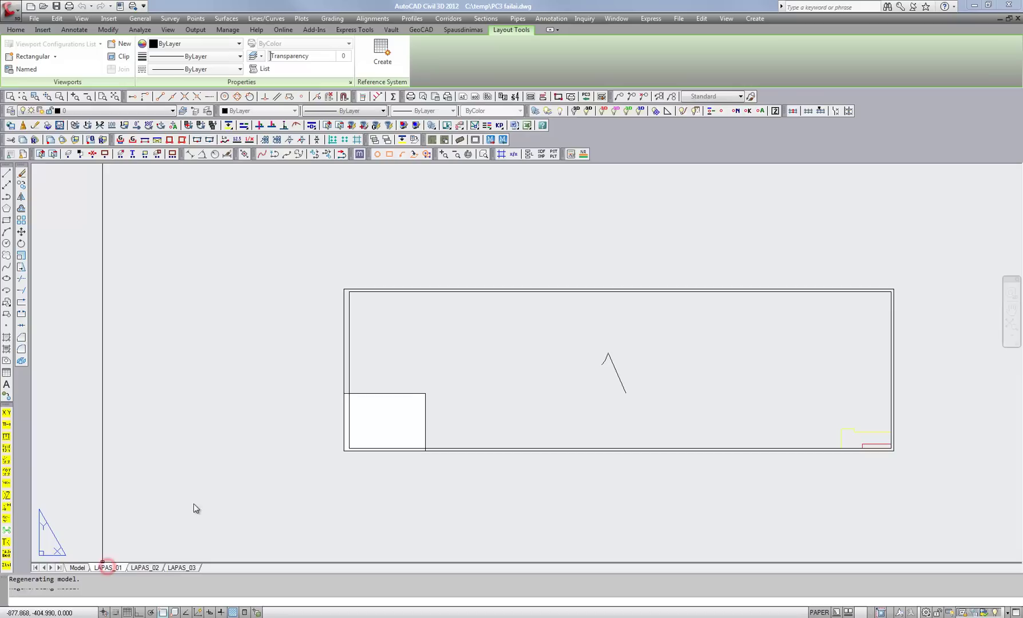
right_click(123, 568)
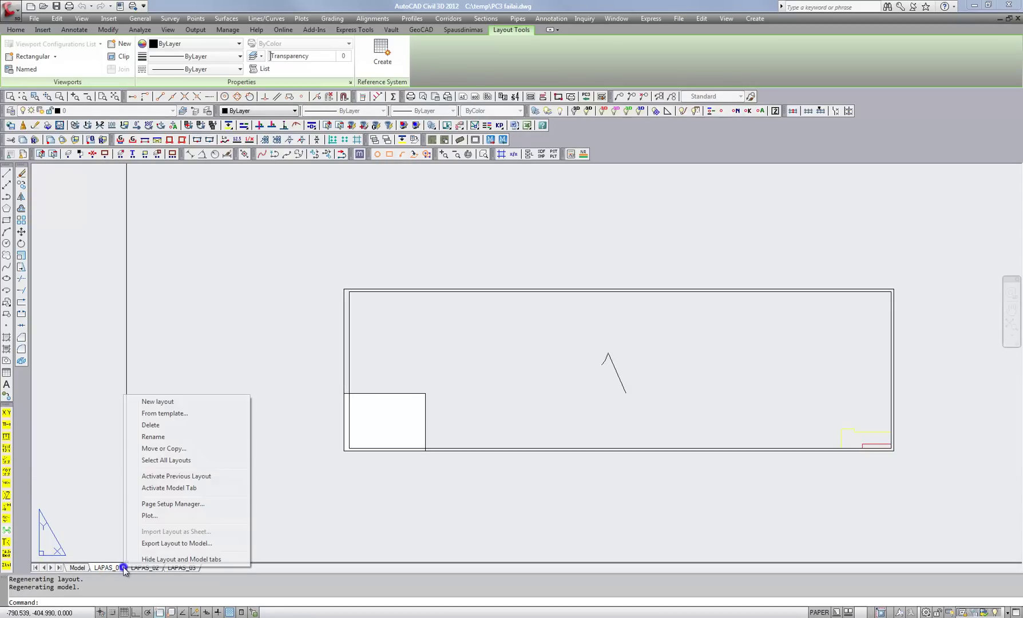
left_click(236, 504)
left_click(595, 294)
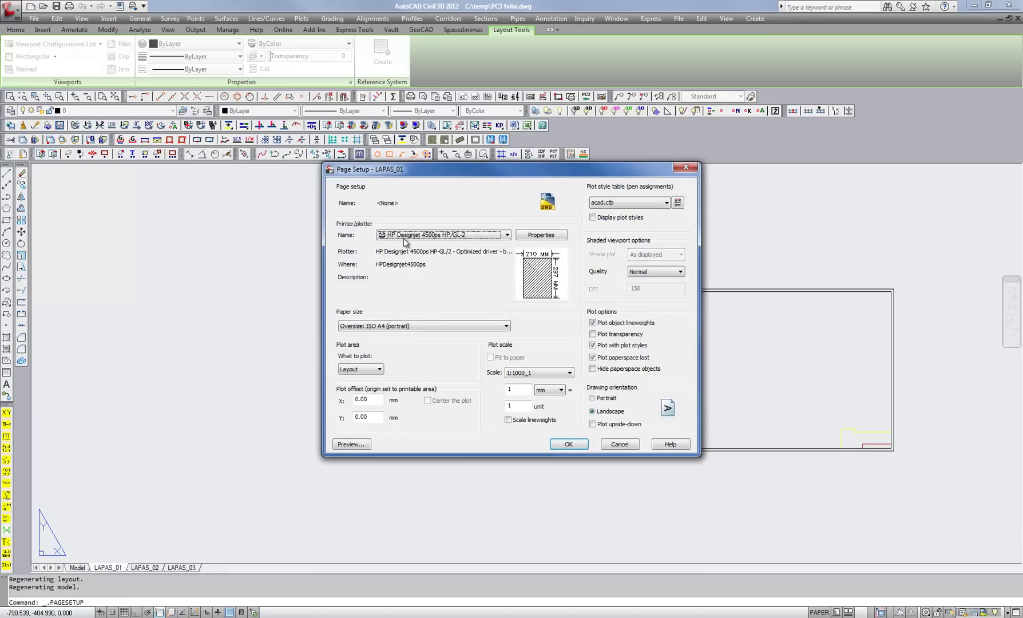
- Define a custom 610 x 2022 mm paper size in the HP Designjet 4500ps plotter's custom properties for LAPAS_01
left_click(551, 236)
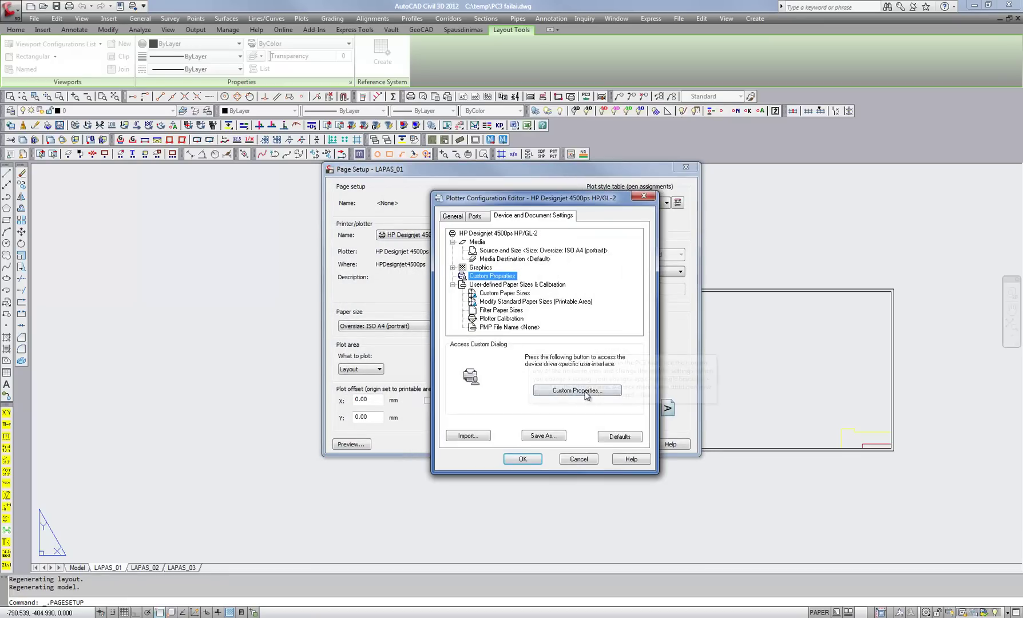
left_click(597, 390)
left_click(581, 455)
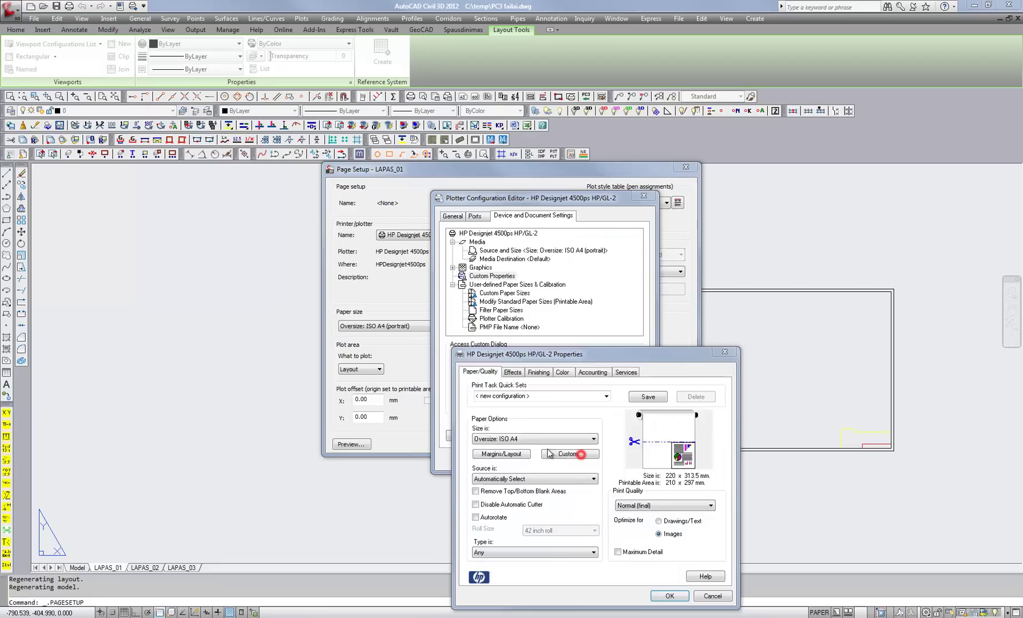
double_click(503, 419)
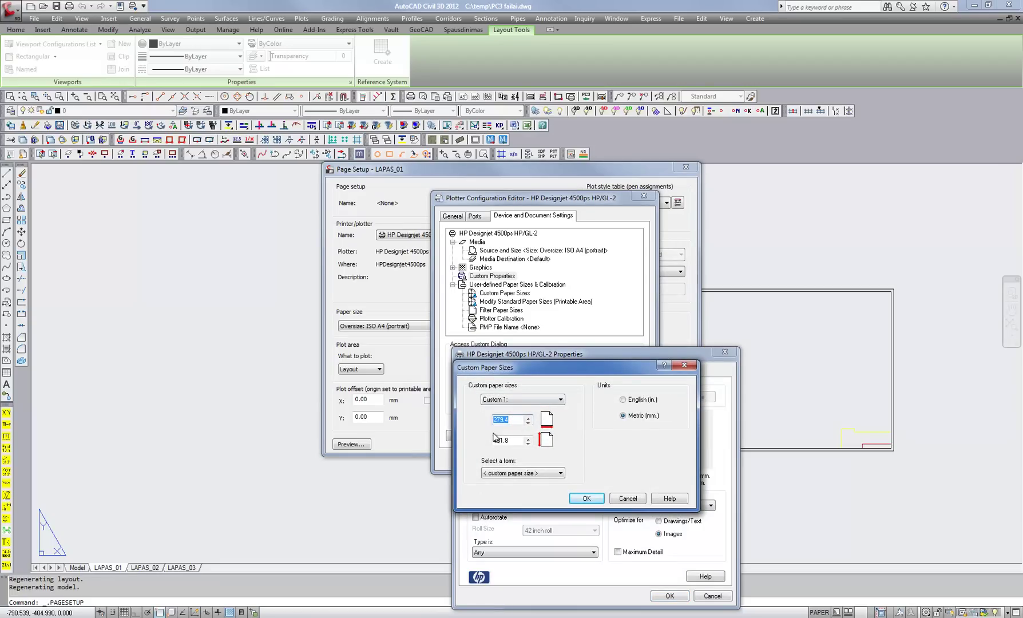
type("610")
key("Tab")
left_click(587, 498)
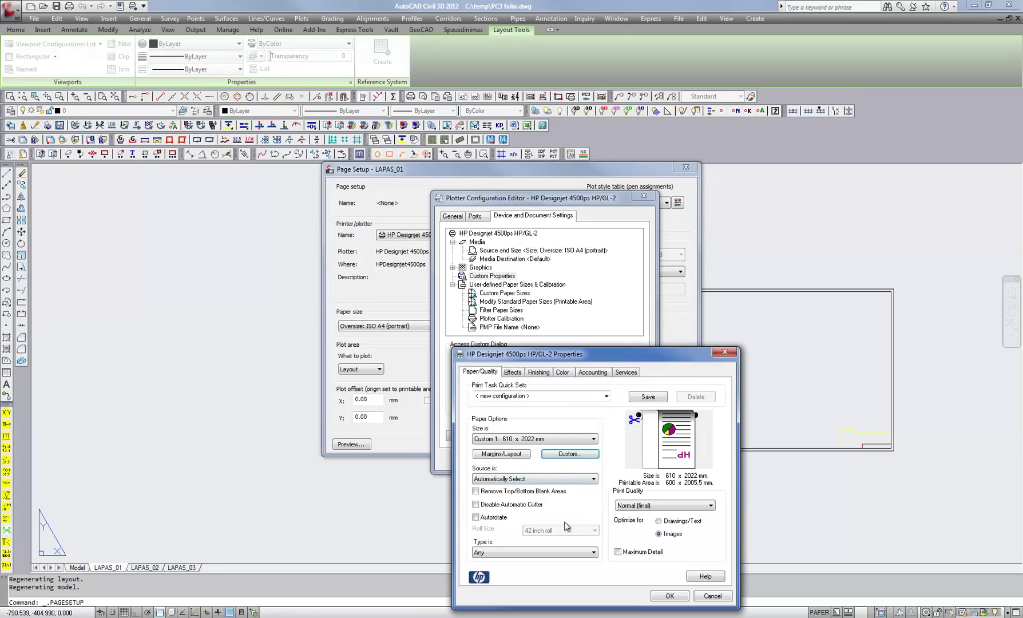
left_click(670, 595)
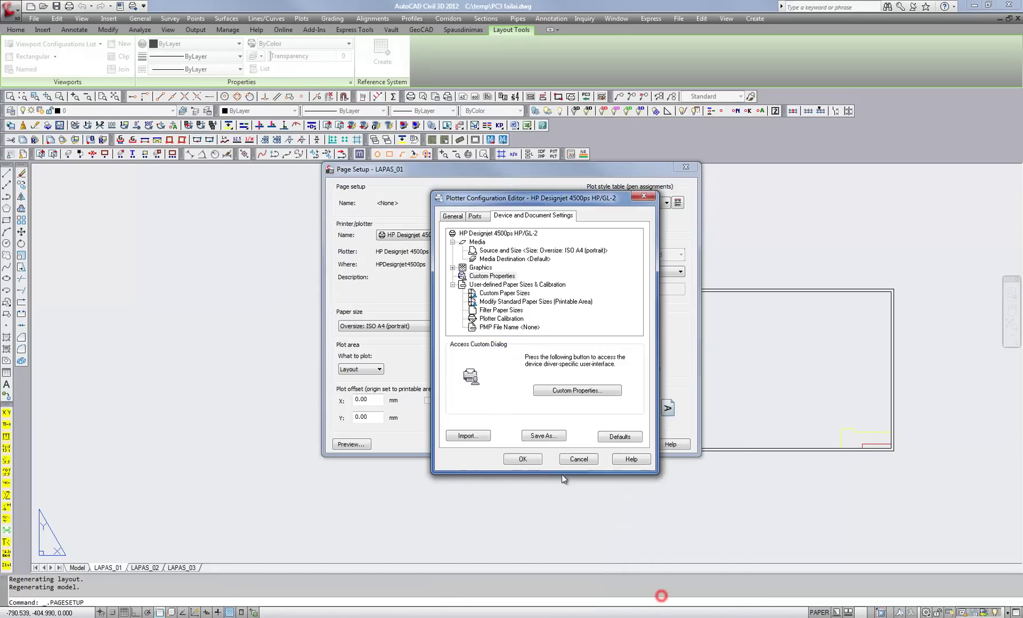
left_click(523, 460)
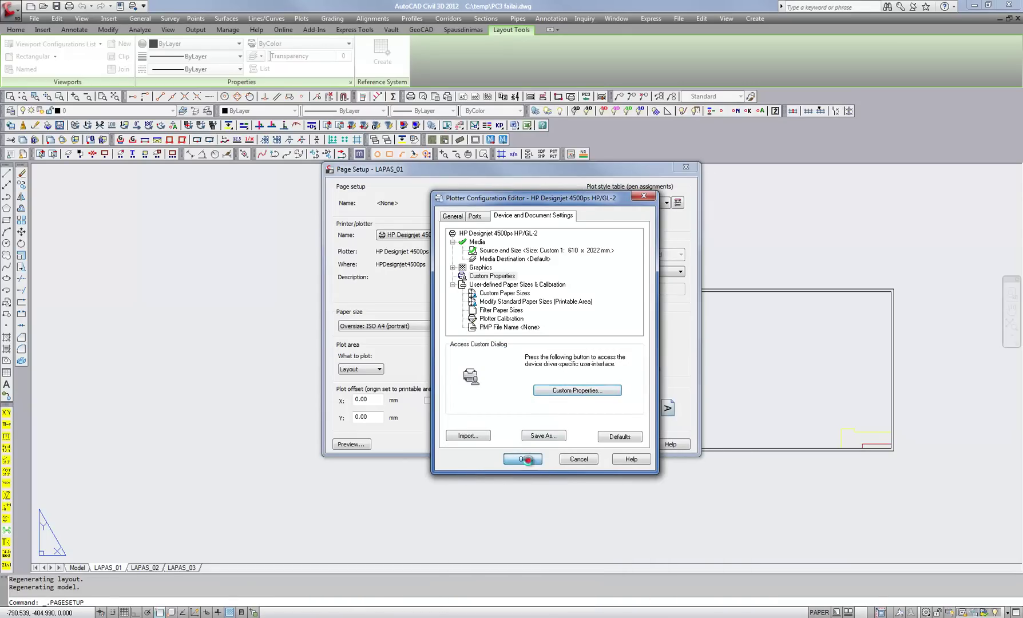
- Save the plotter configuration as "HP Designjet 4500ps HP_GL-2 610x2022.pc3" and apply the page setup to LAPAS_01
left_click_drag(589, 325, 595, 325)
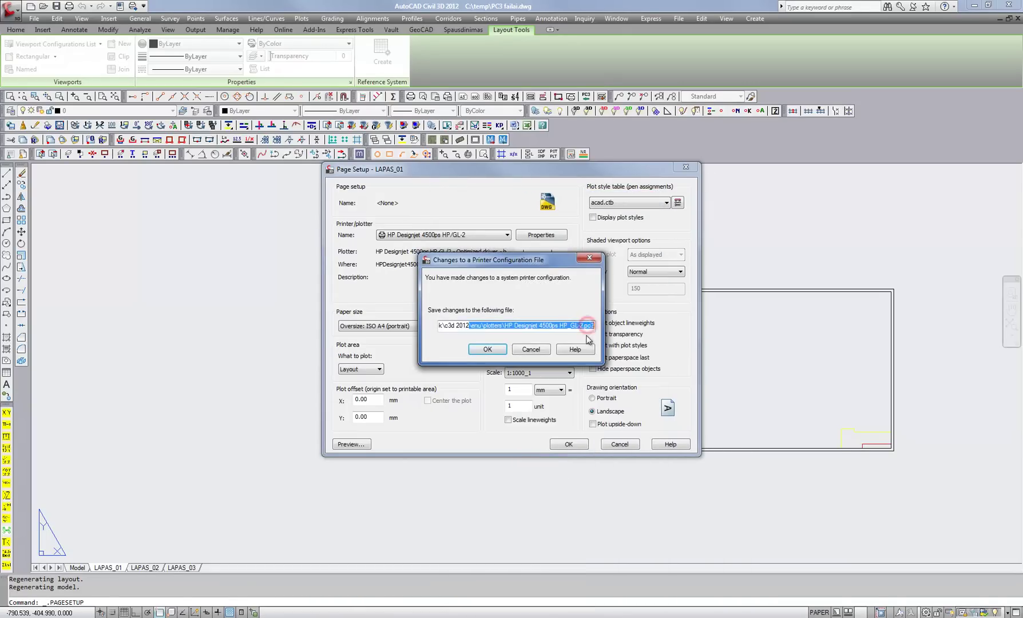
left_click(583, 326)
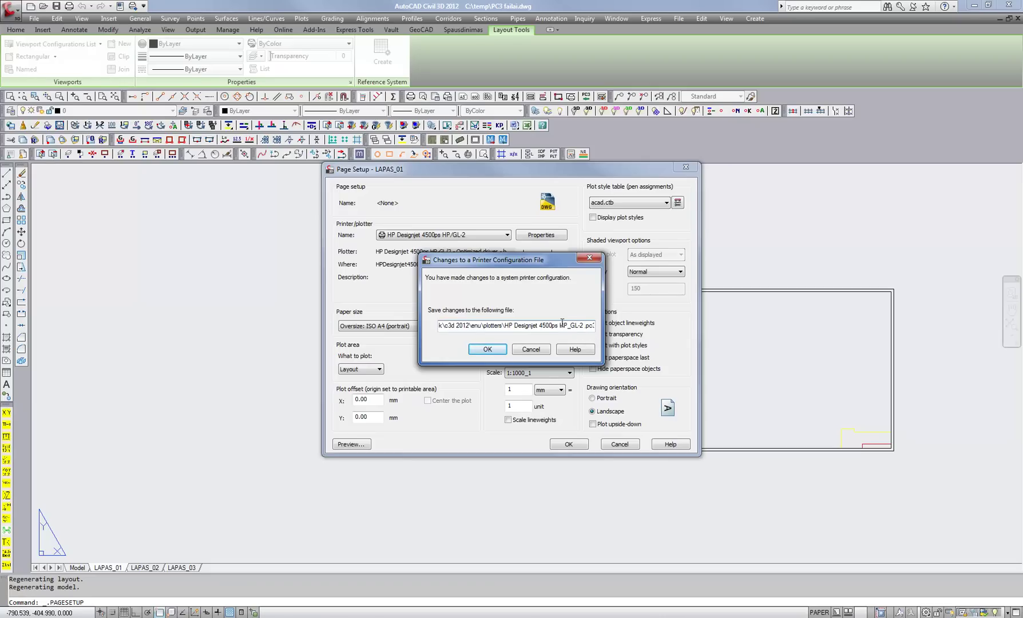
type("x2022")
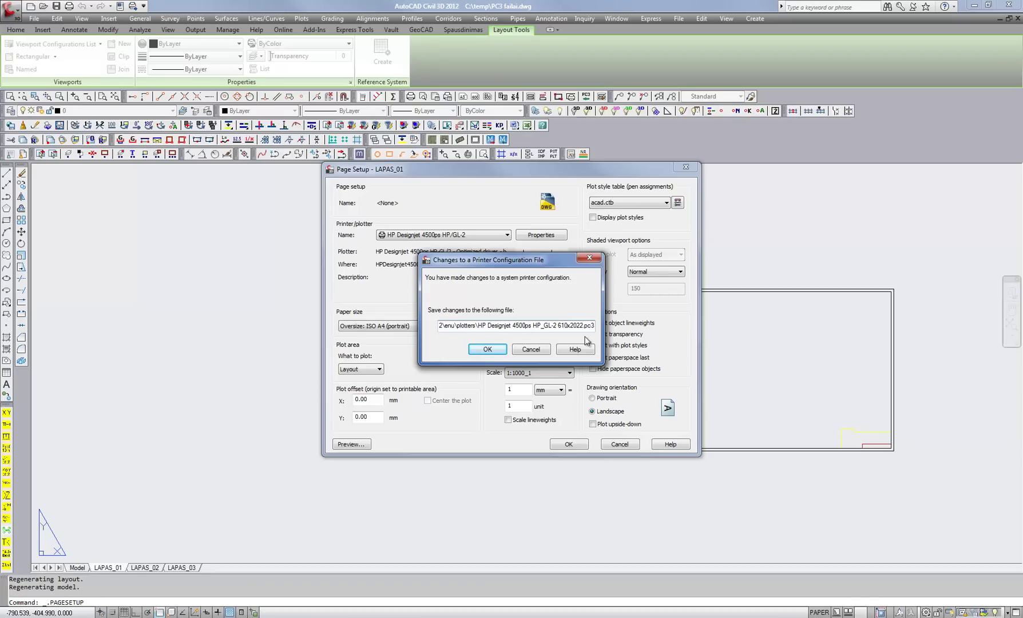
left_click(487, 350)
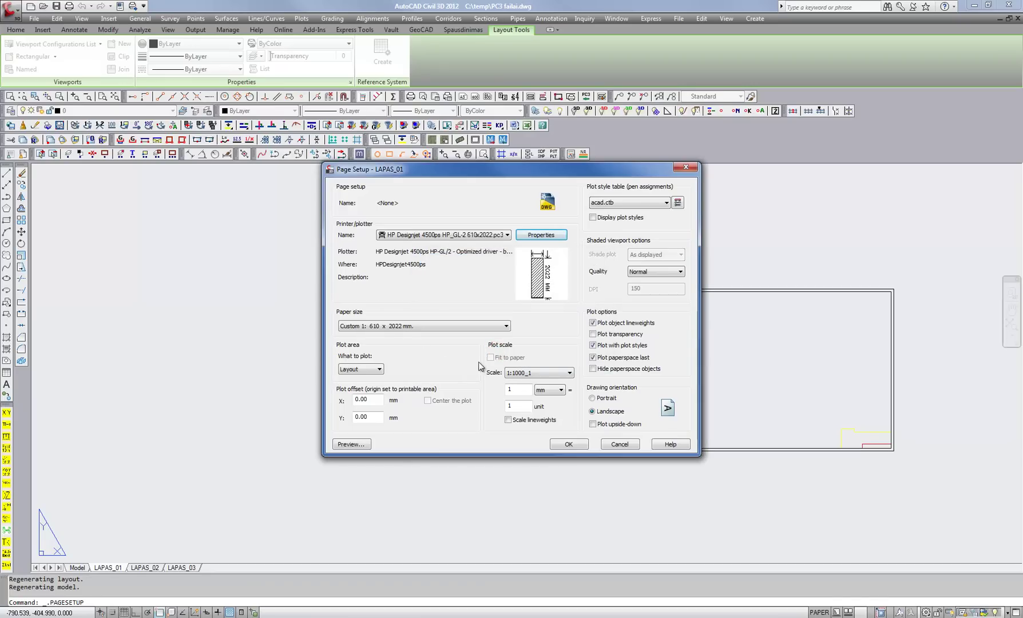
left_click(568, 444)
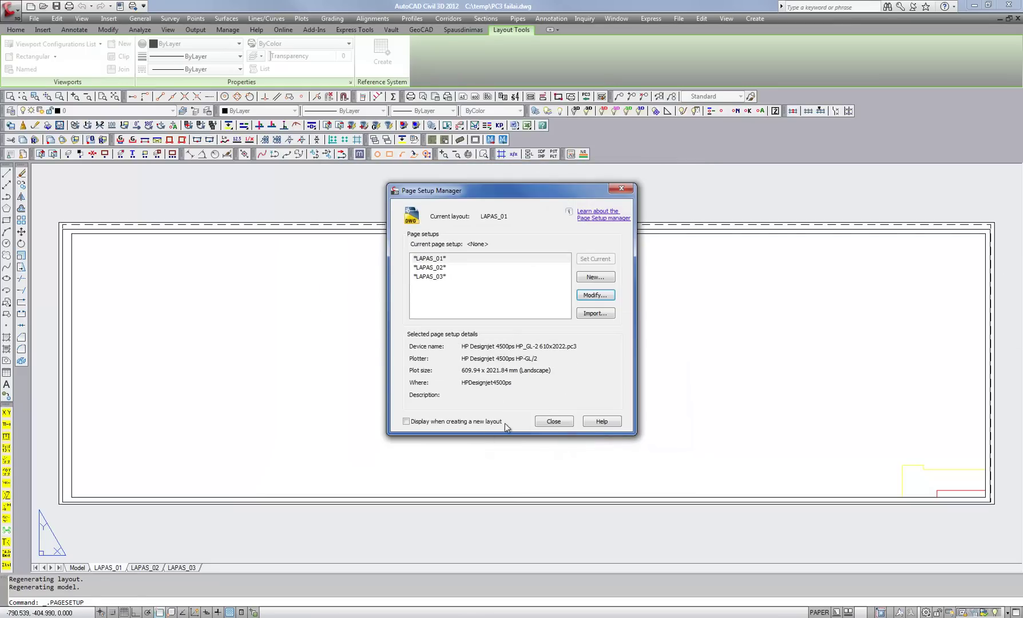
left_click(553, 421)
- Switch to layout LAPAS_02 and open its page setup for modification
left_click(143, 568)
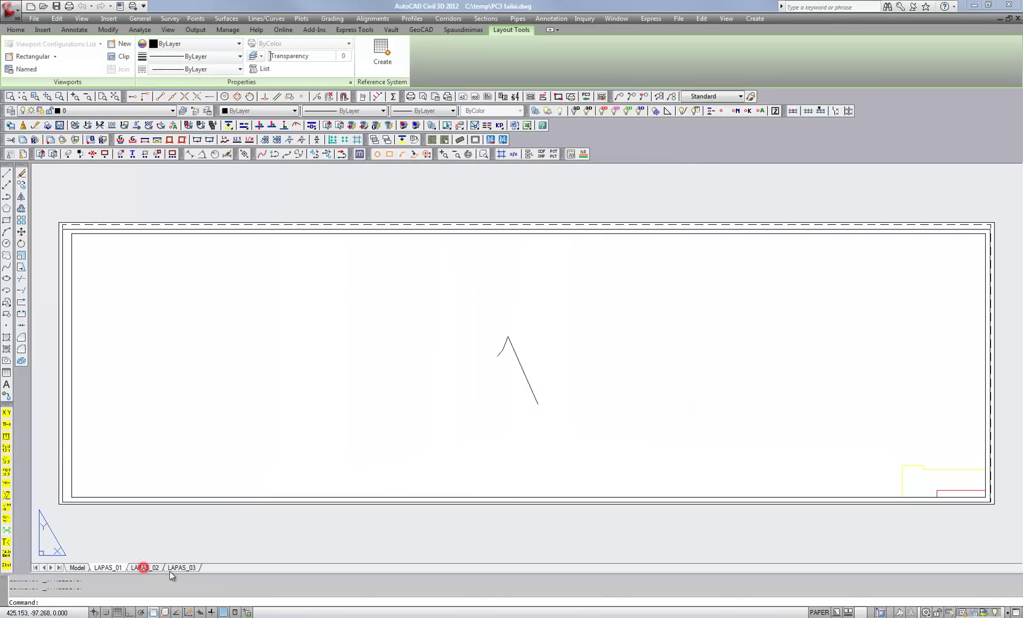
right_click(155, 567)
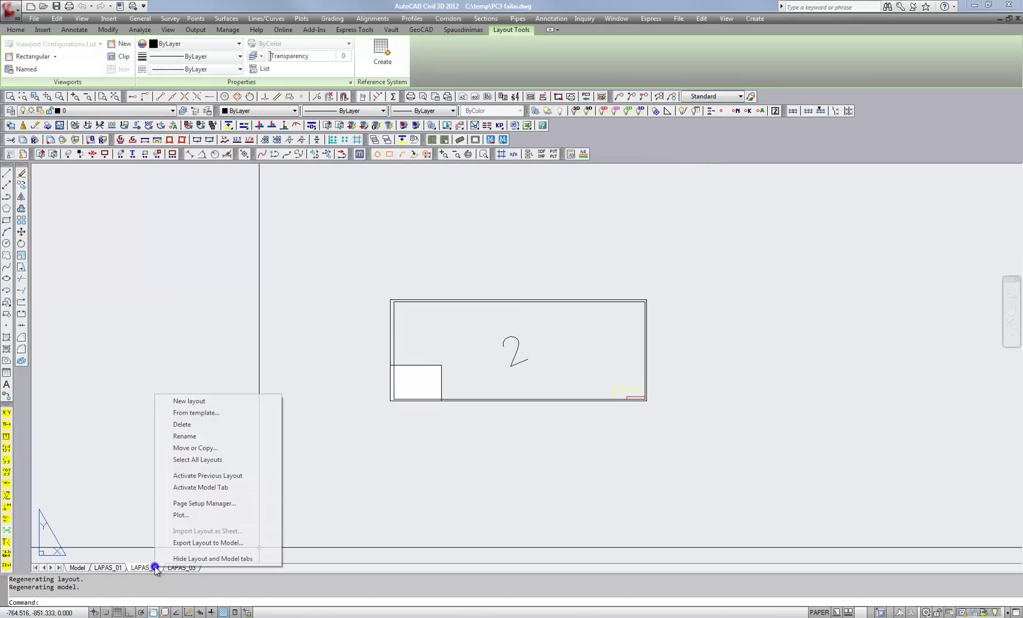
left_click(249, 504)
left_click(589, 295)
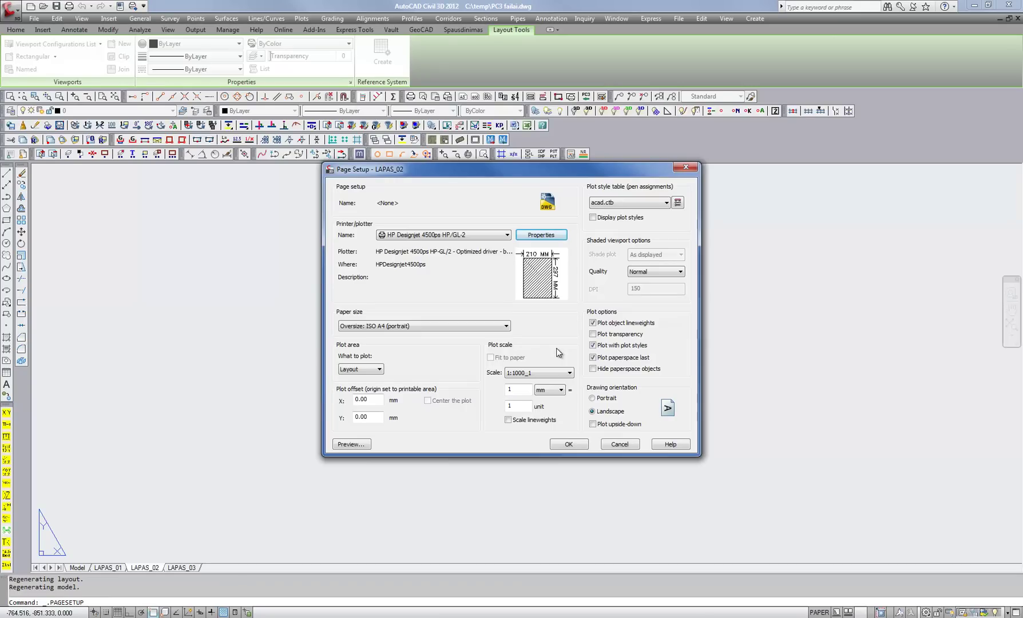
- Define a custom 610 x 1510 mm paper size in the plotter's custom properties for LAPAS_02
left_click(541, 234)
left_click(587, 391)
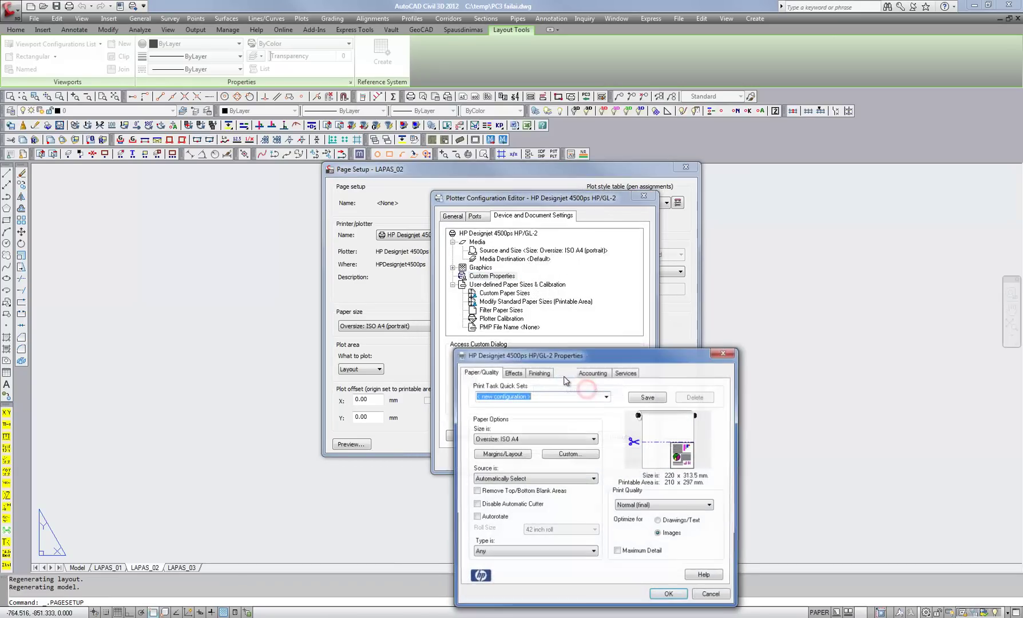
left_click(582, 458)
double_click(501, 419)
type("610")
double_click(502, 440)
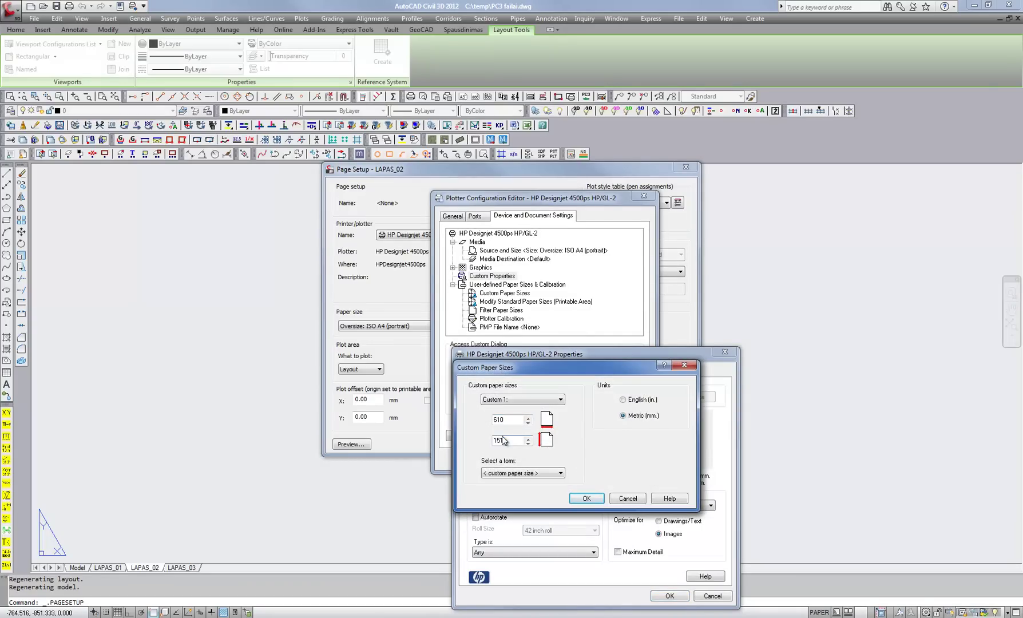
left_click(586, 498)
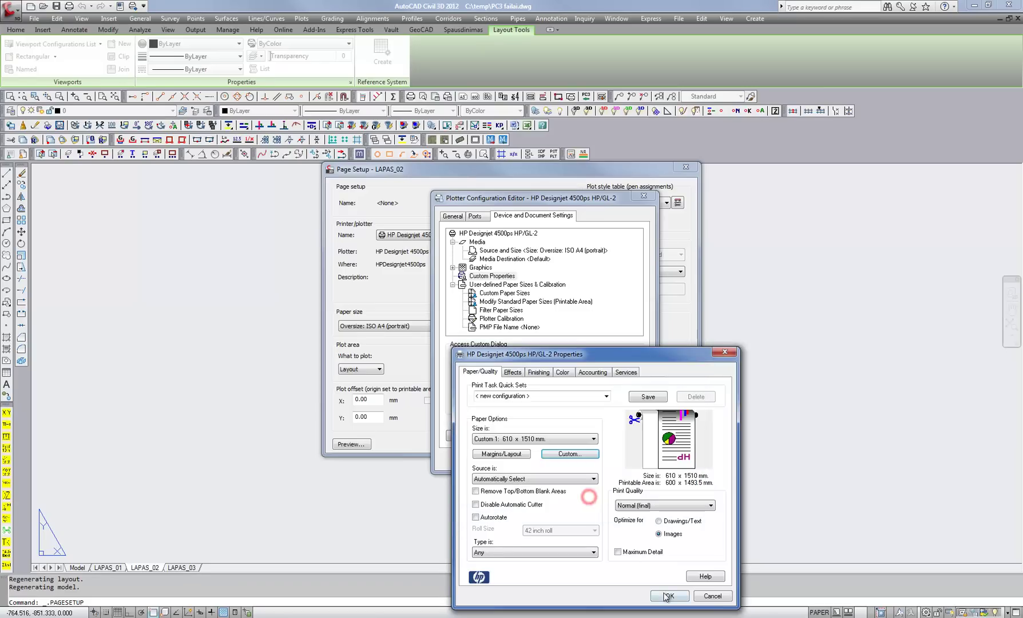
left_click(669, 596)
left_click(535, 457)
- Save the plotter configuration as "HP Designjet 4500ps HP_GL-2 610x1510.pc3" and apply the page setup to LAPAS_02
left_click_drag(579, 325, 595, 325)
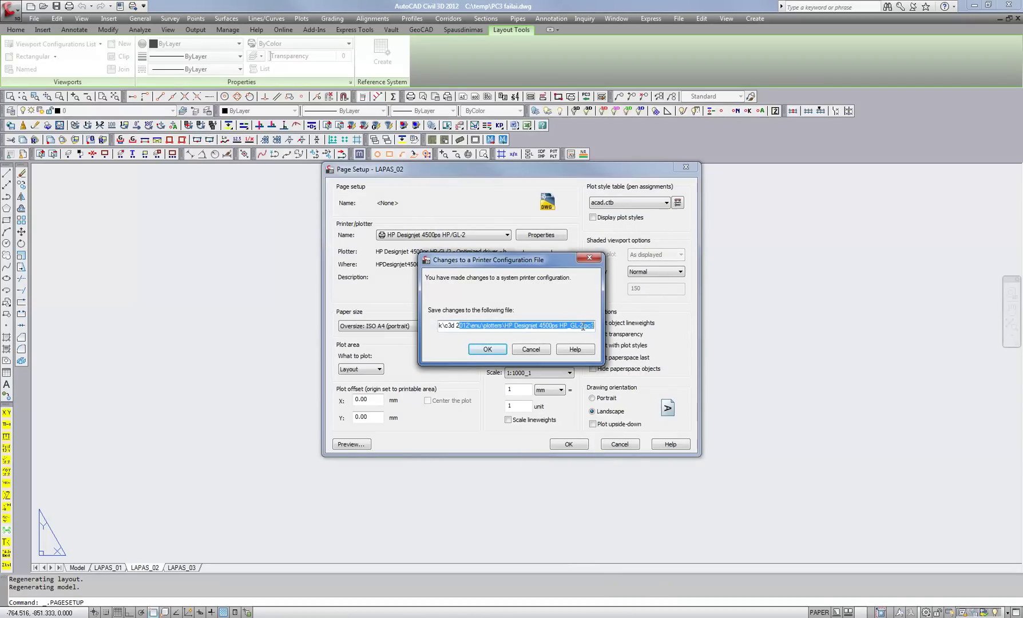
left_click(583, 325)
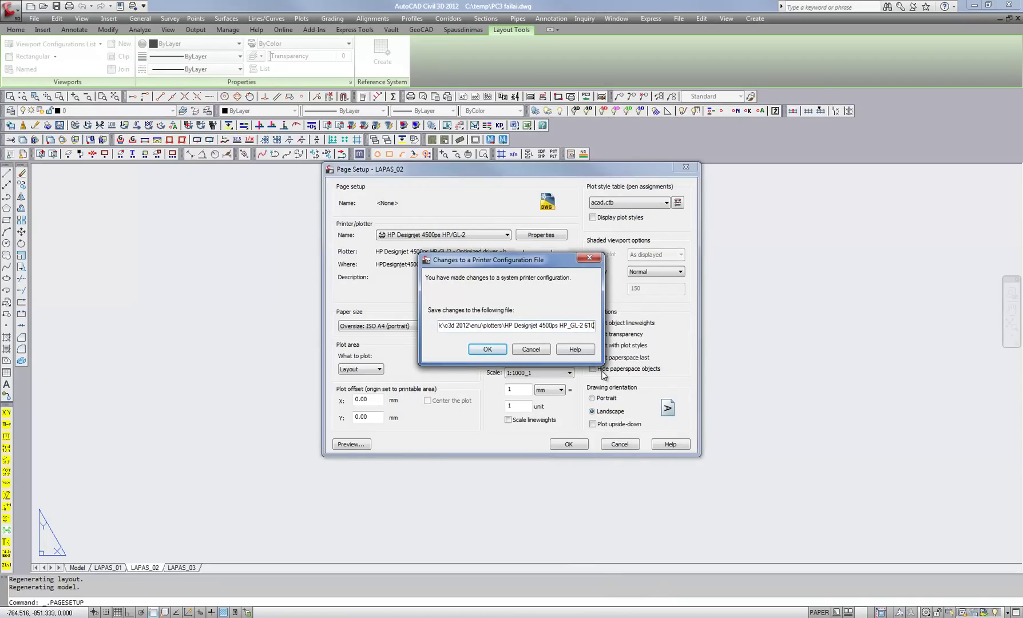
type("x1510.pc3")
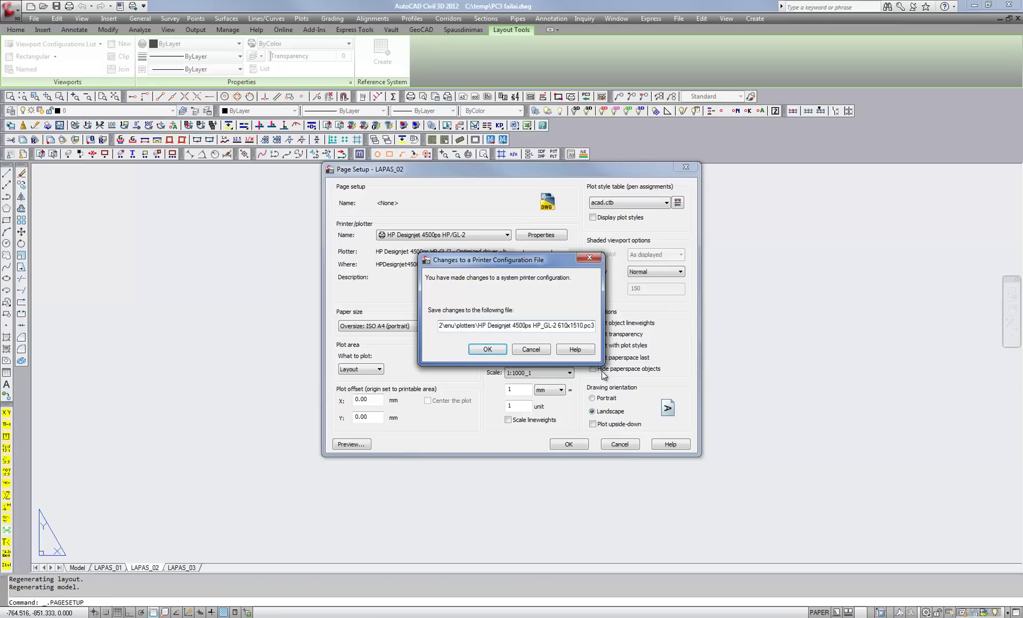
left_click(486, 349)
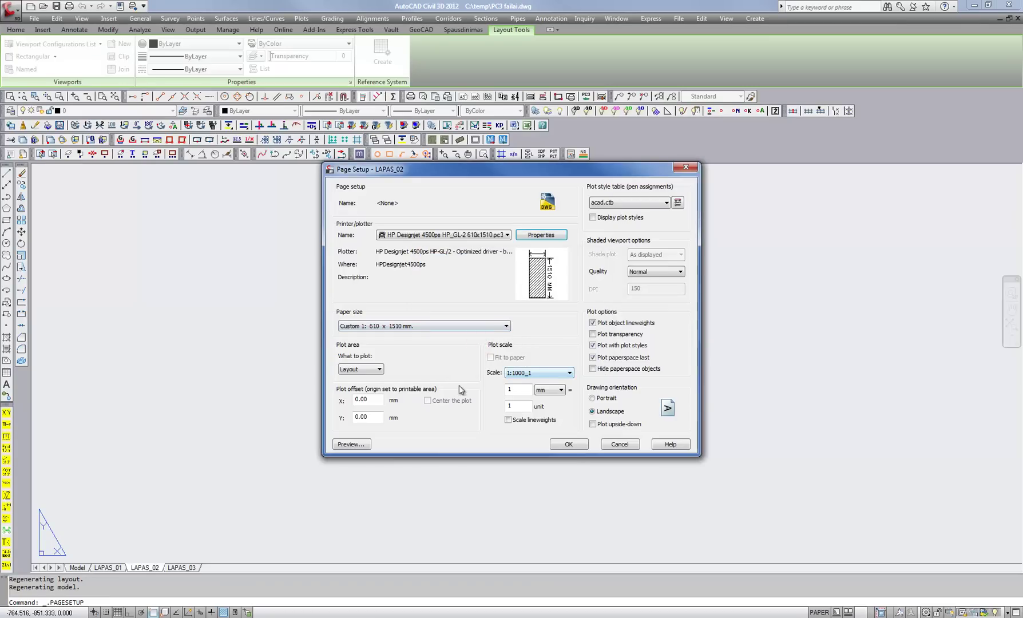
left_click(568, 443)
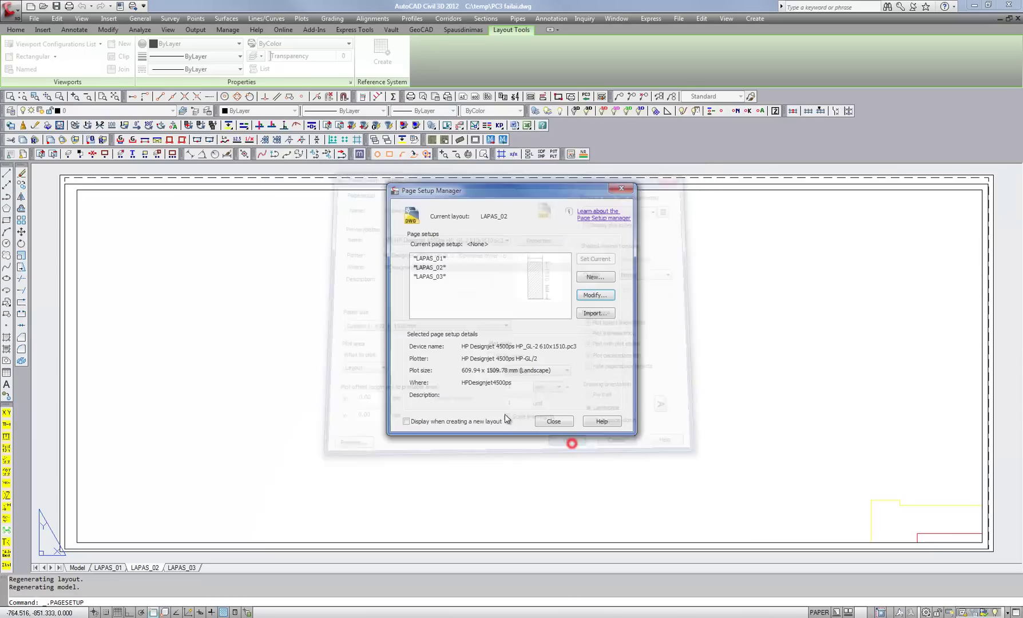
left_click(555, 420)
- Switch to layout LAPAS_03 and open its page setup for modification
left_click(193, 568)
right_click(193, 568)
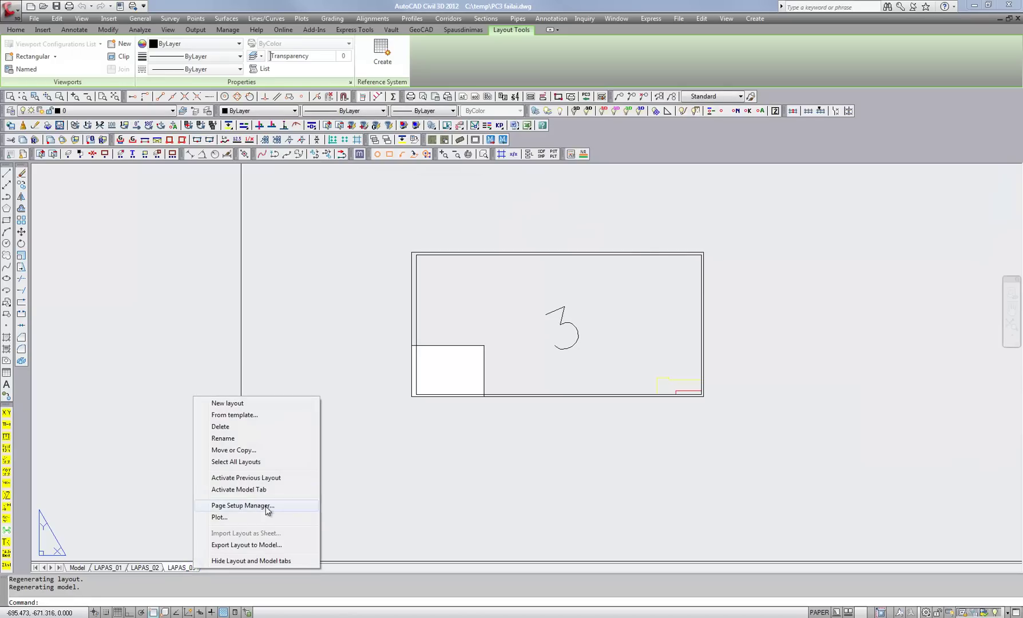
left_click(250, 505)
left_click(598, 295)
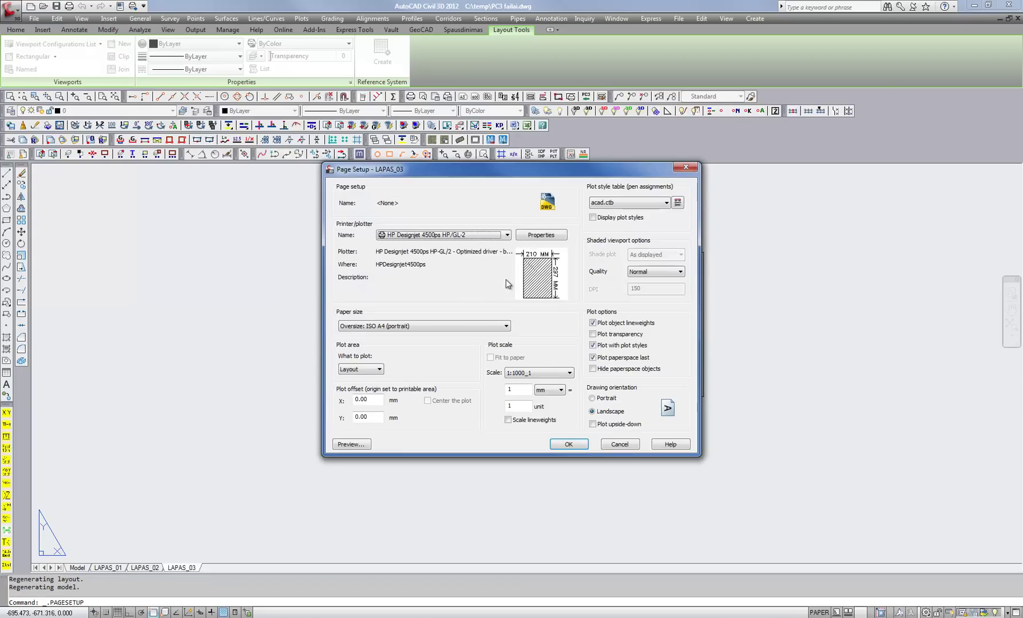
- Define a custom 610 x 1212 mm paper size in the plotter's custom properties for LAPAS_03
left_click(537, 235)
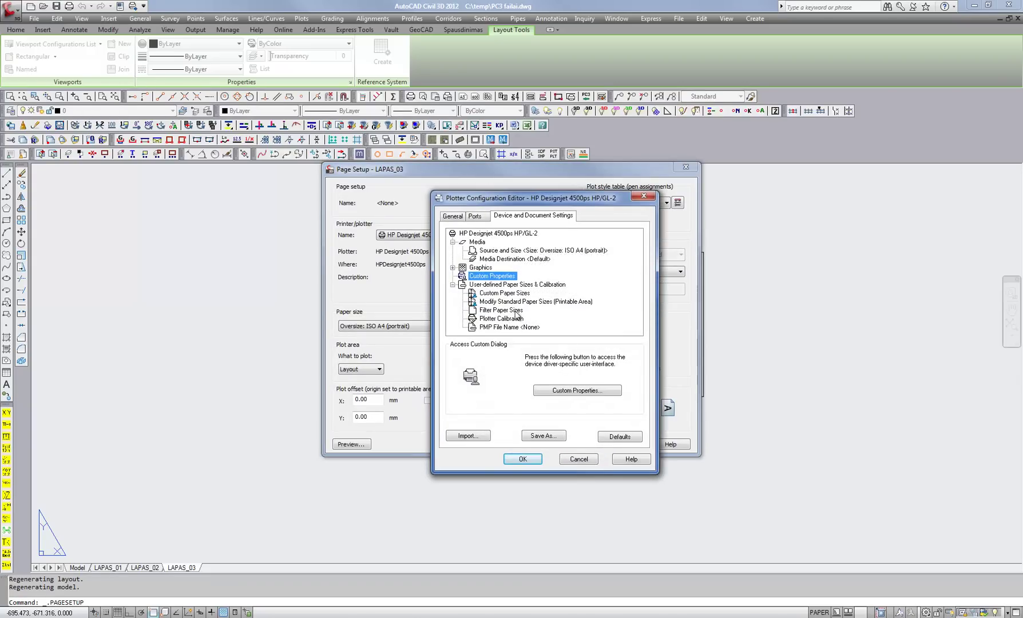
left_click_drag(589, 202, 639, 198)
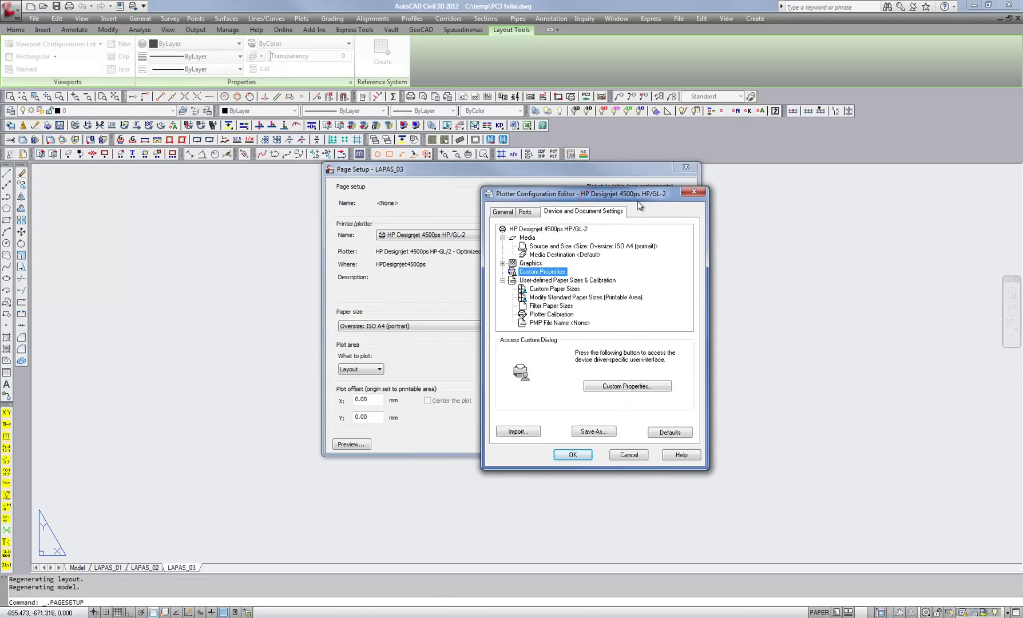
left_click(629, 387)
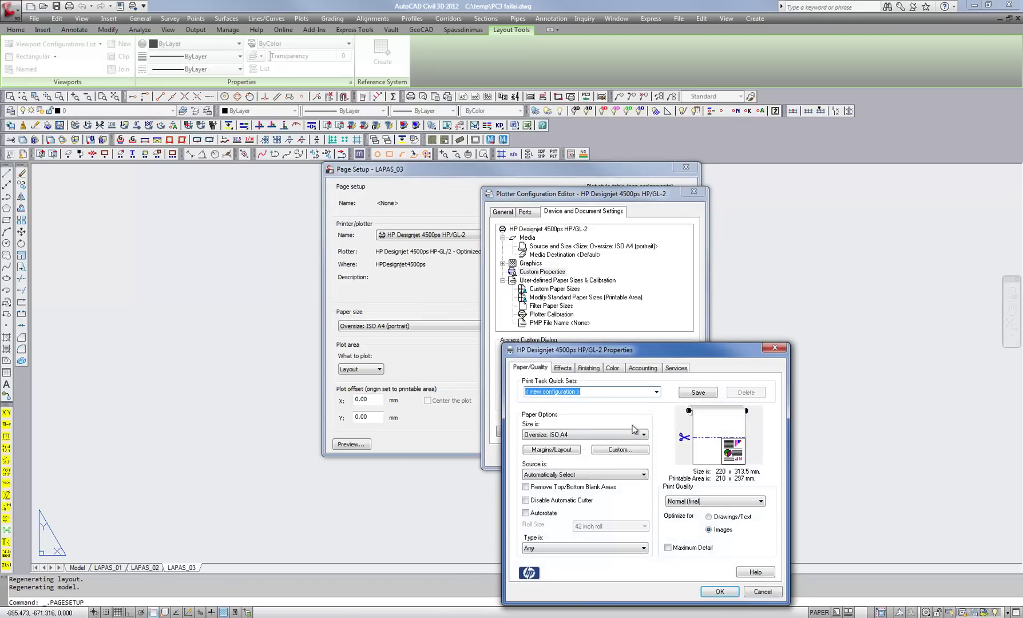
left_click(620, 450)
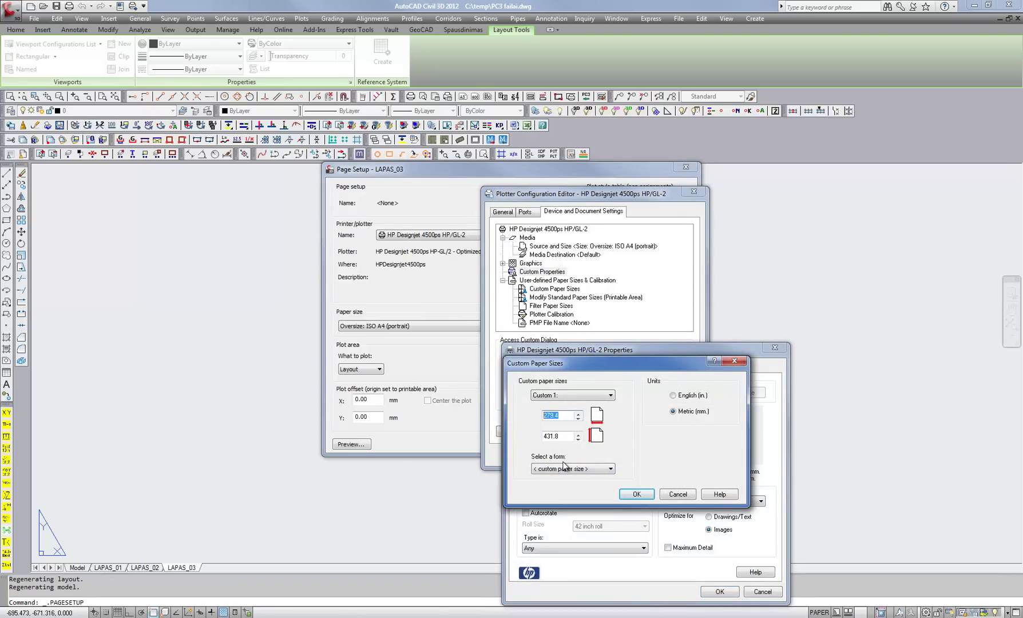
type("610")
key("Tab")
type("12")
left_click(636, 493)
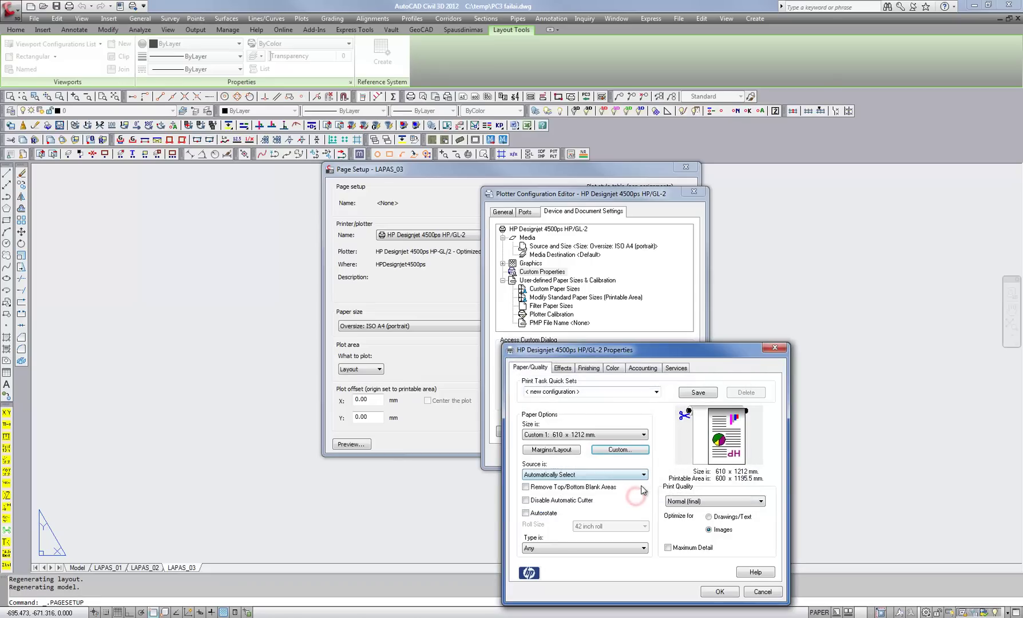
left_click(717, 591)
left_click(578, 457)
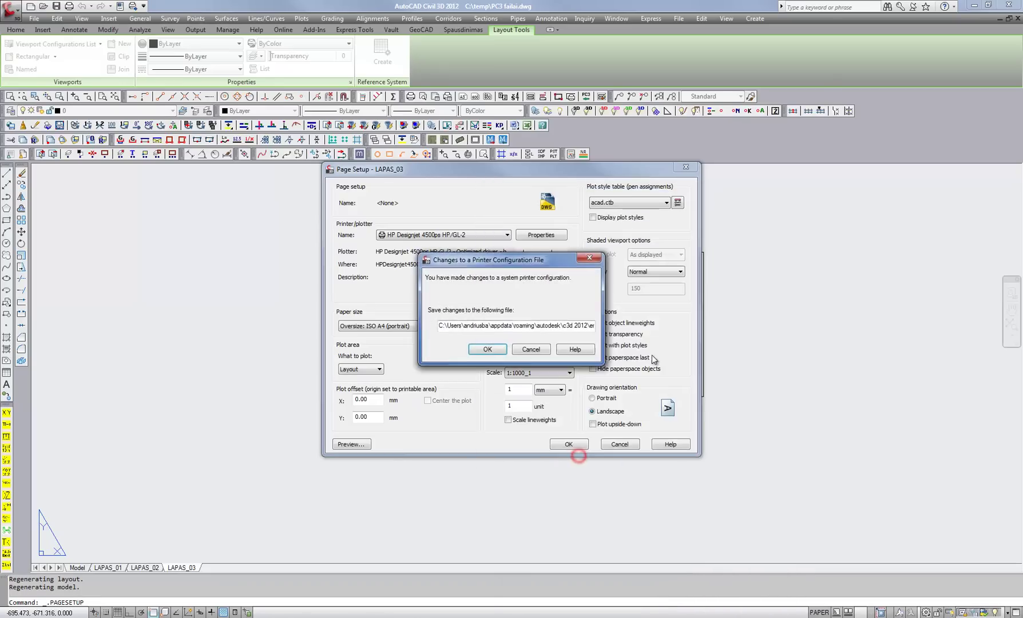
- Save the plotter configuration as "HP Designjet 4500ps HP_GL-2 610x1212.pc3" and apply the page setup to LAPAS_03
left_click_drag(574, 326, 616, 325)
left_click(588, 325)
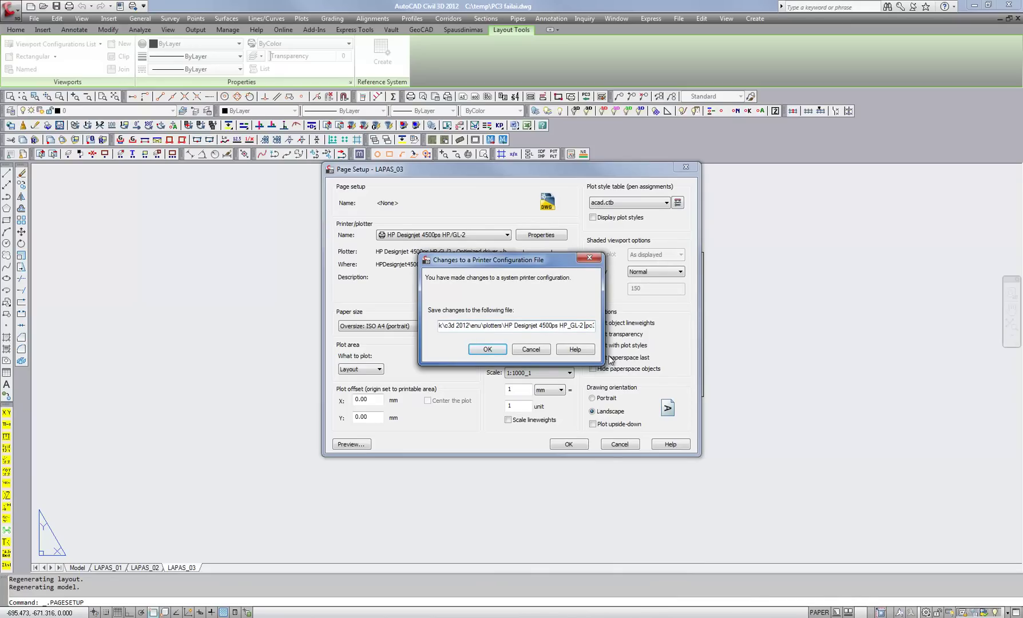
type("x1212")
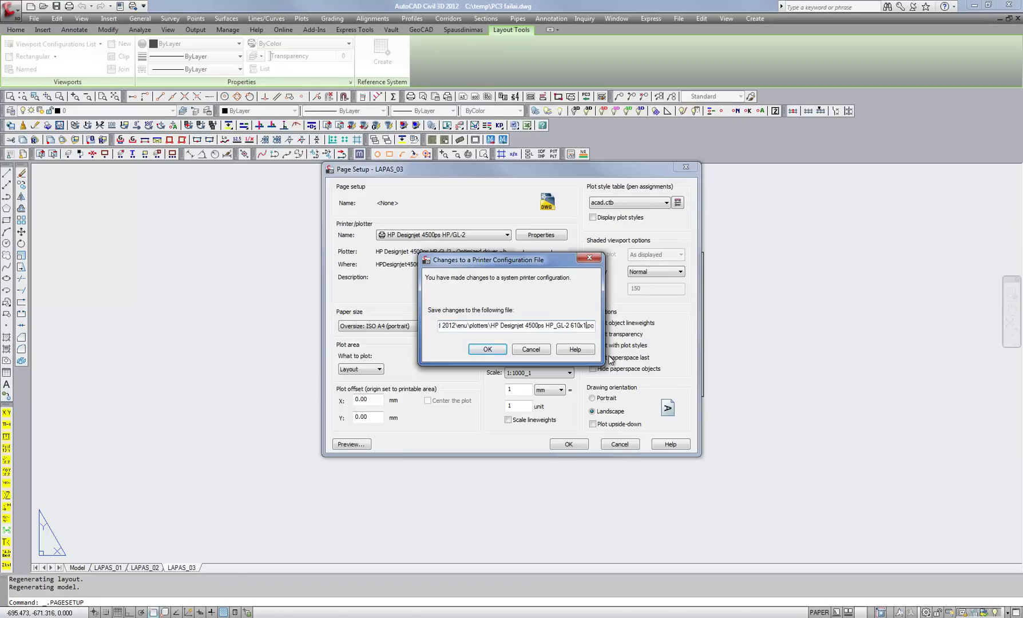
left_click(487, 349)
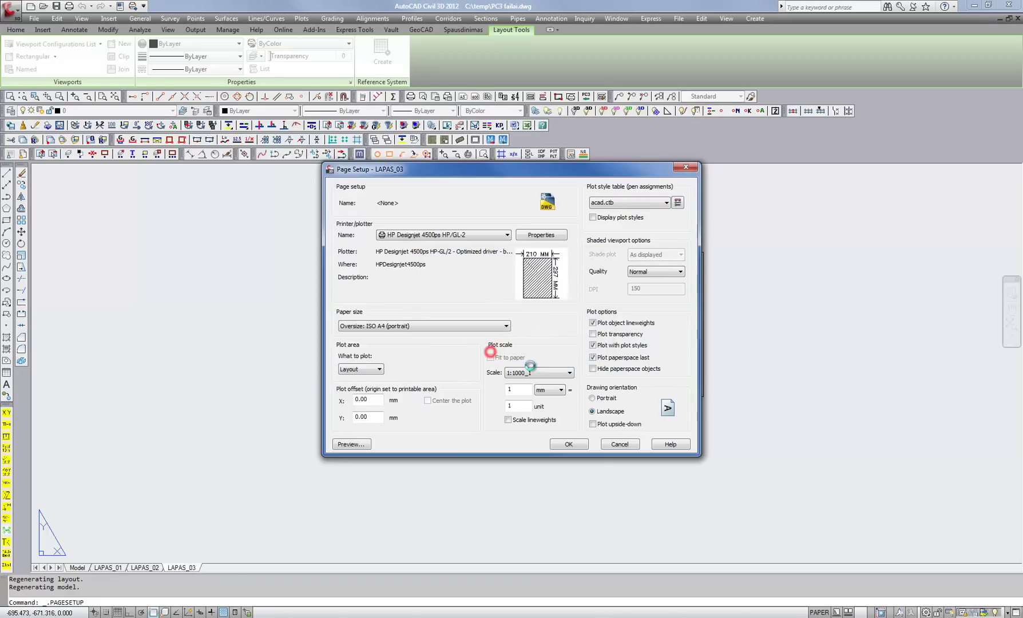
left_click(576, 449)
left_click(553, 423)
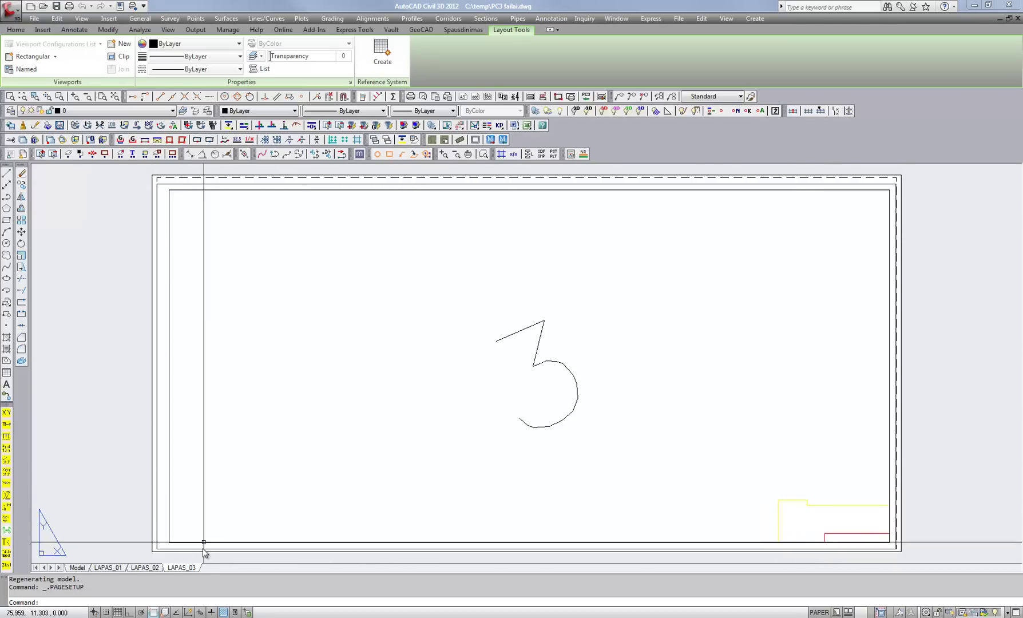
- Check the size-named PC3 plotters available when plotting LAPAS_03, keeping the 610x1212 one selected, and cancel without plotting
right_click(192, 569)
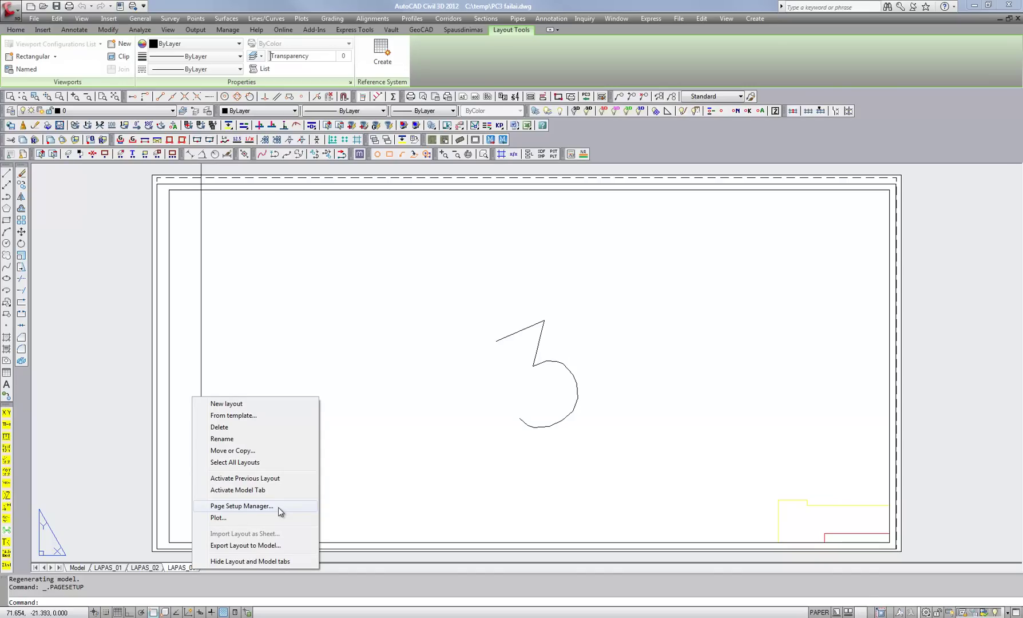
left_click(340, 411)
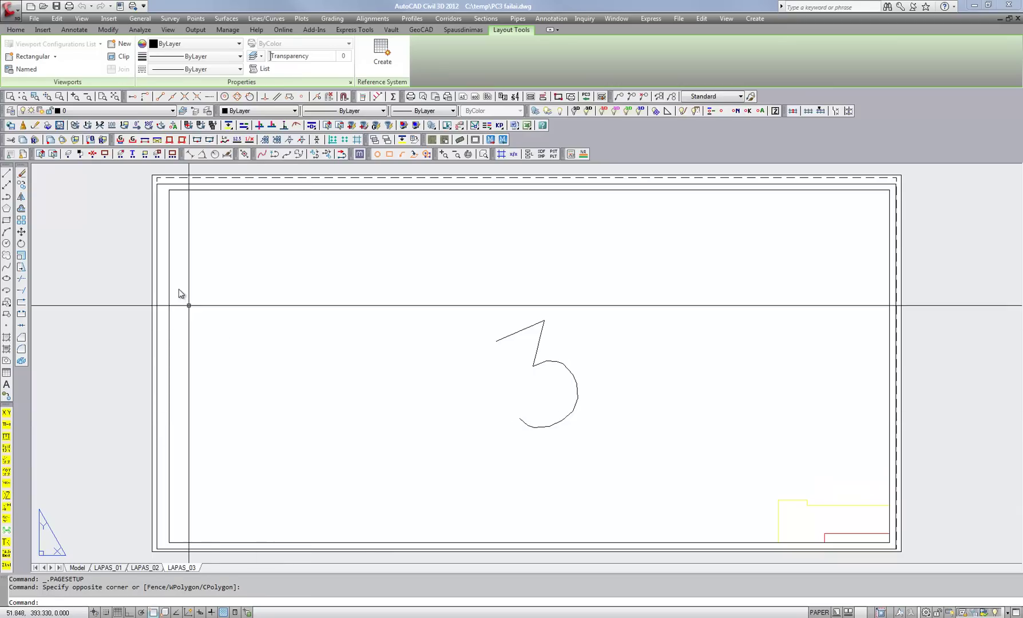
left_click(74, 6)
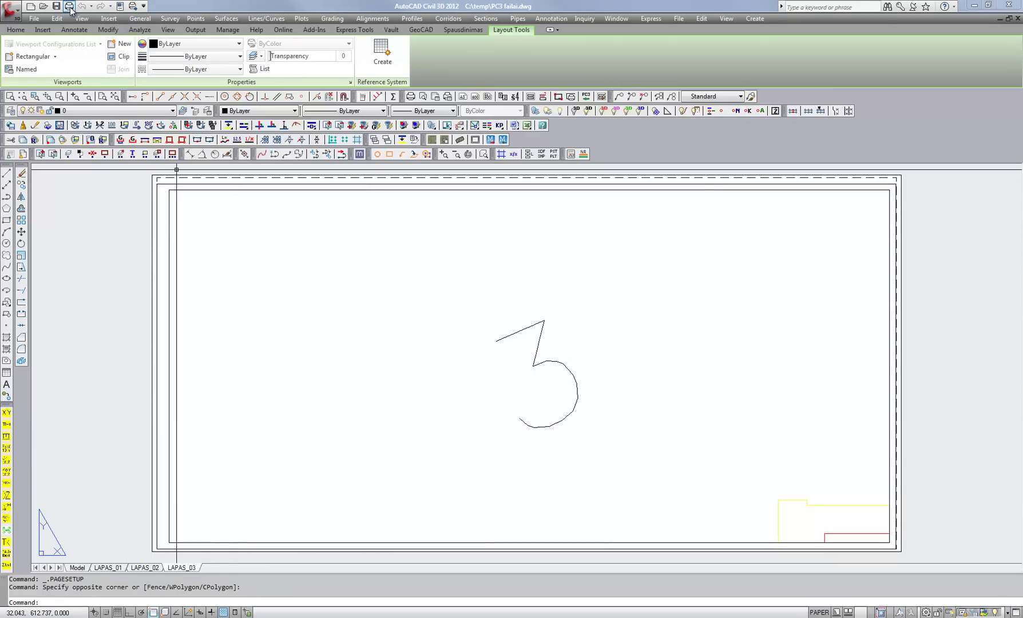
left_click(509, 239)
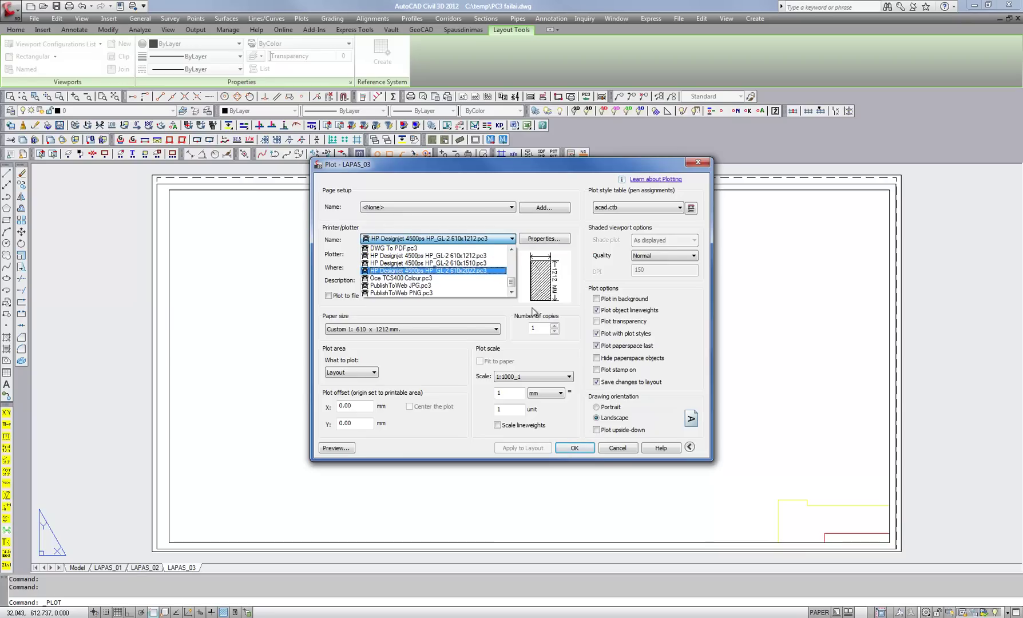
left_click(491, 255)
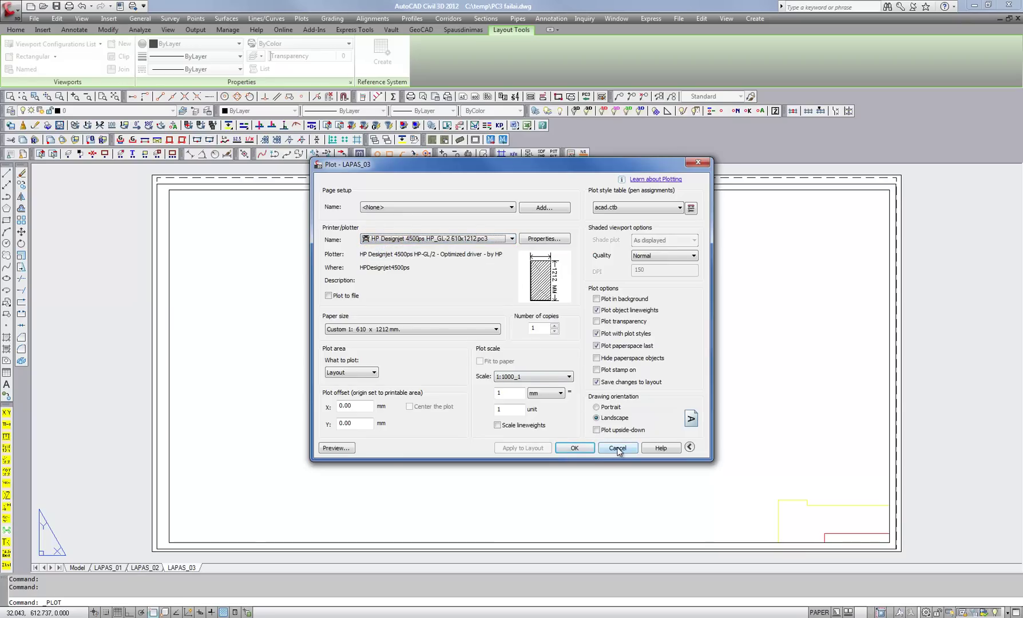
left_click(607, 450)
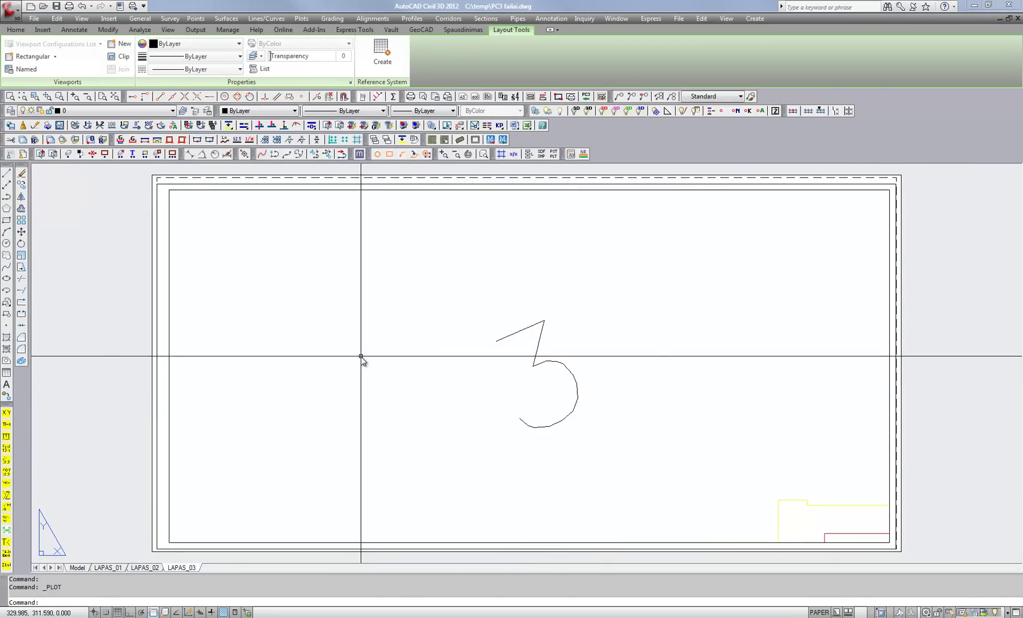
- Open the Plotter Manager and move the 610x1212, 610x1510 and 610x2022 HP Designjet PC3 files from the Plotters folder to C:\temp
type("plot")
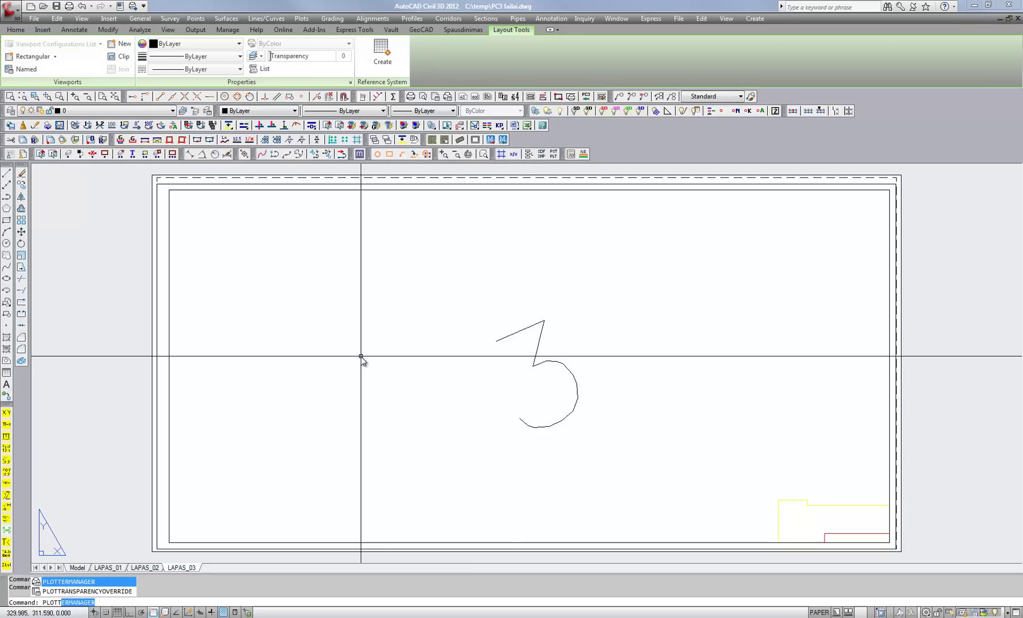
key("Return")
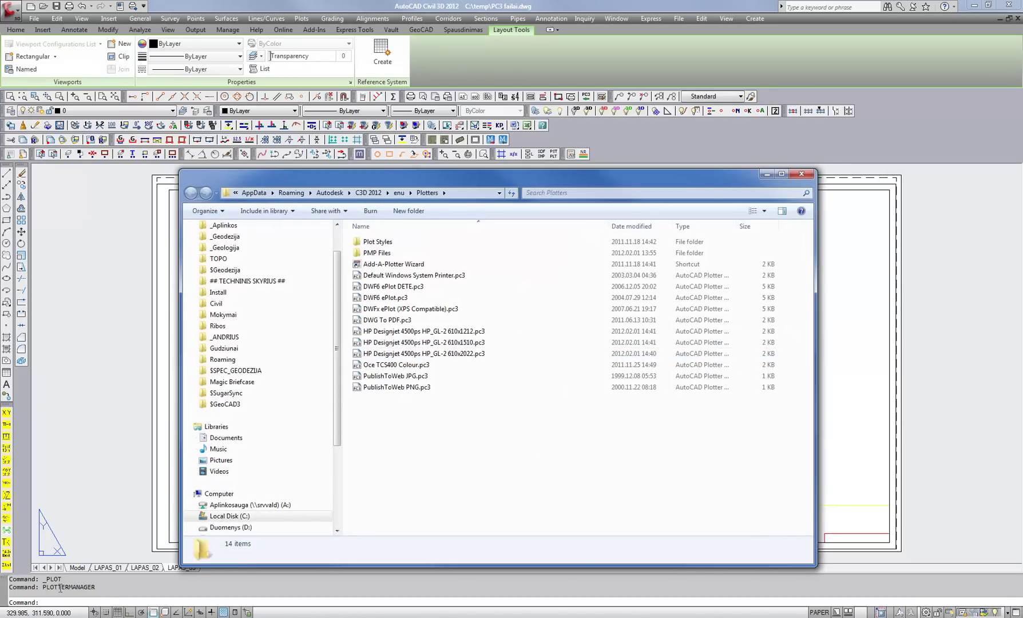
left_click(469, 336)
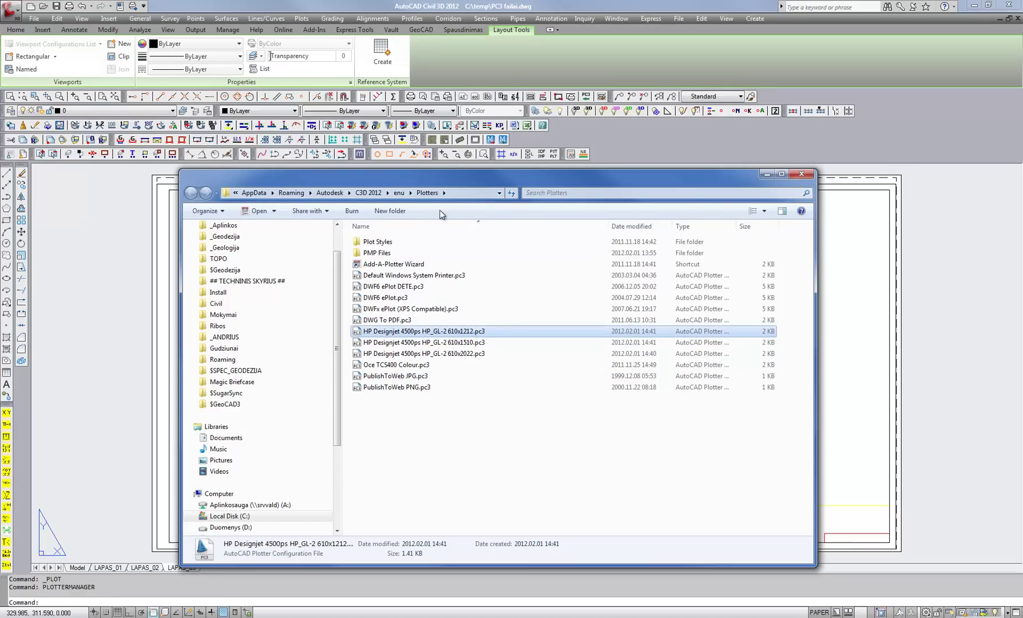
left_click(474, 355, "shift")
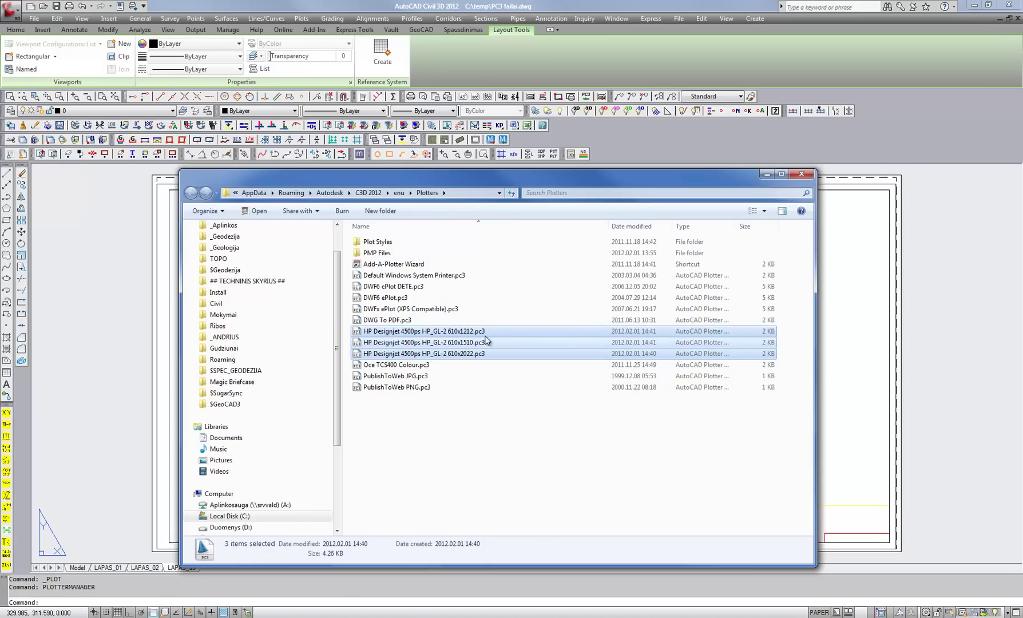
right_click(502, 334)
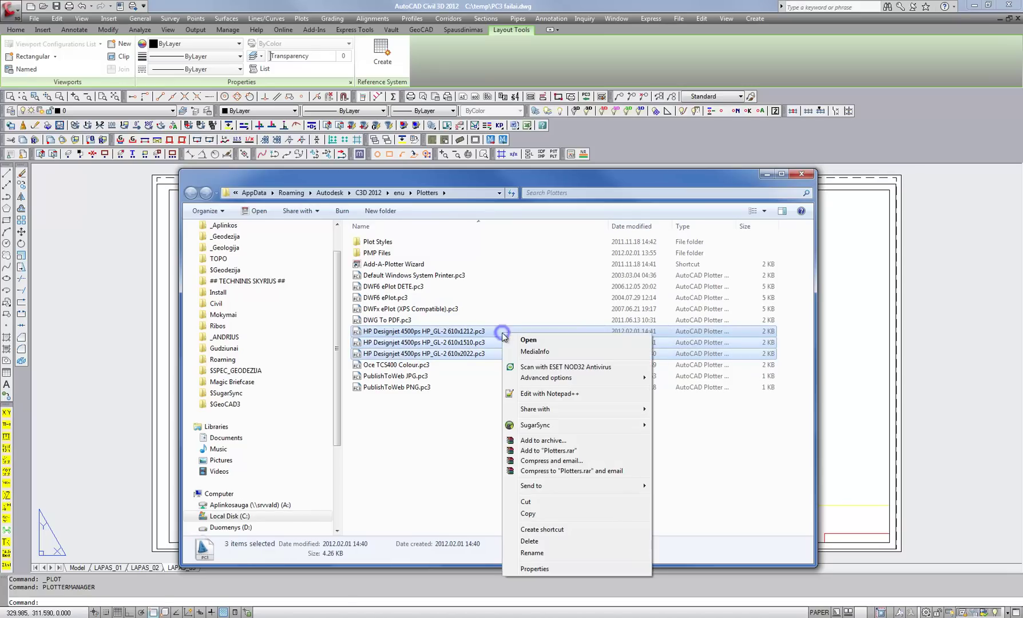
left_click(555, 503)
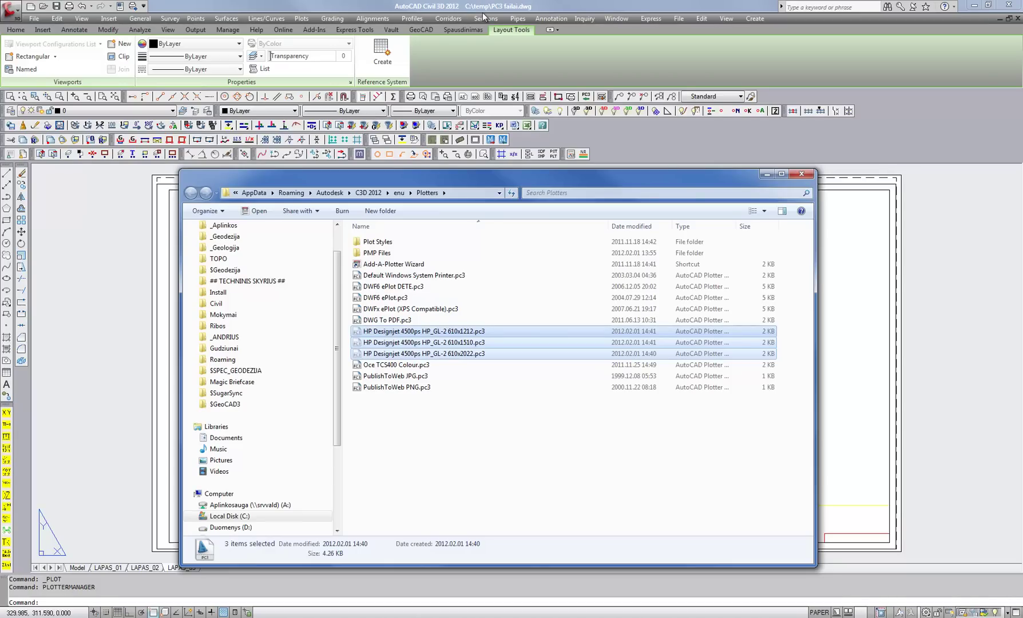
scroll(339, 274, "up", 1)
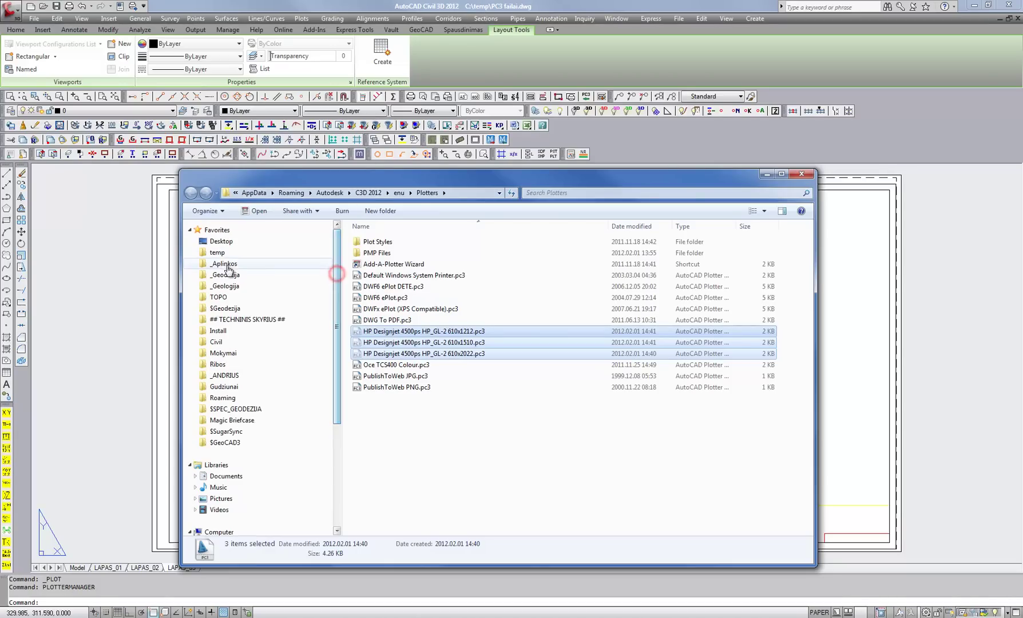
left_click(222, 252)
right_click(386, 283)
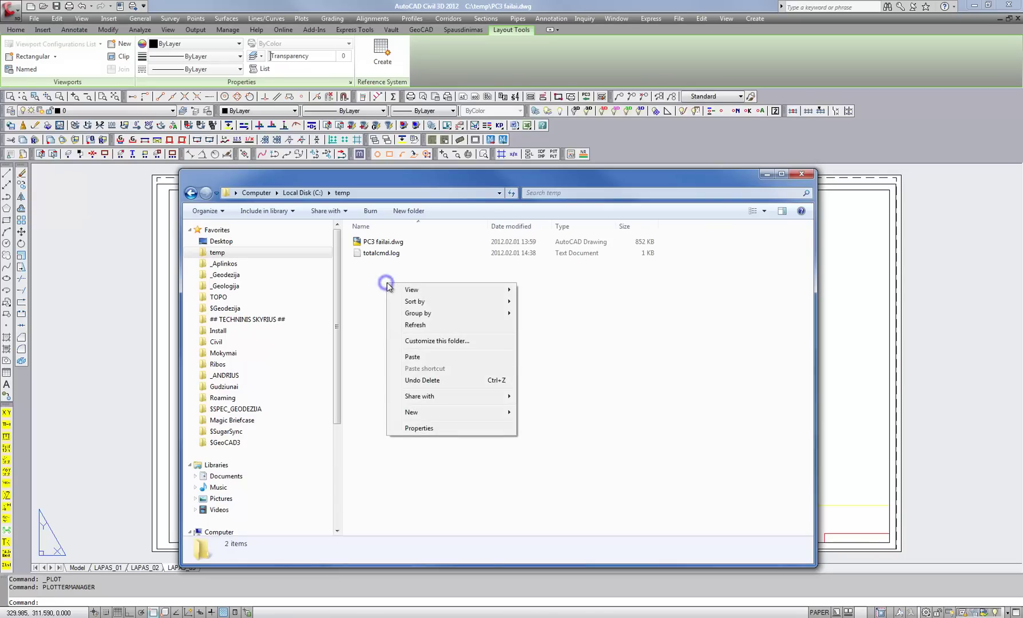
left_click(422, 355)
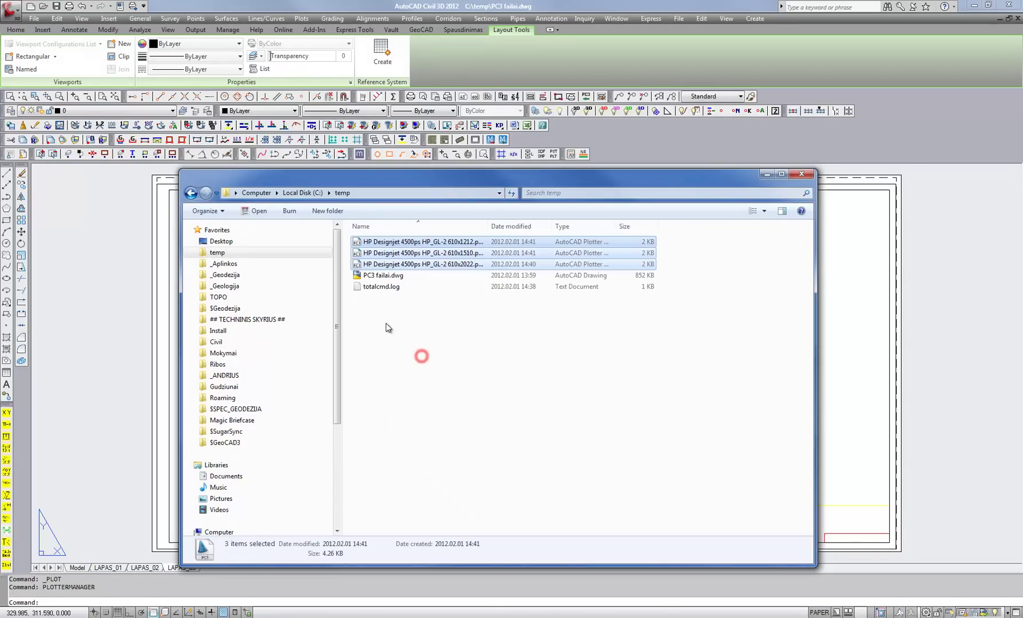
left_click(136, 324)
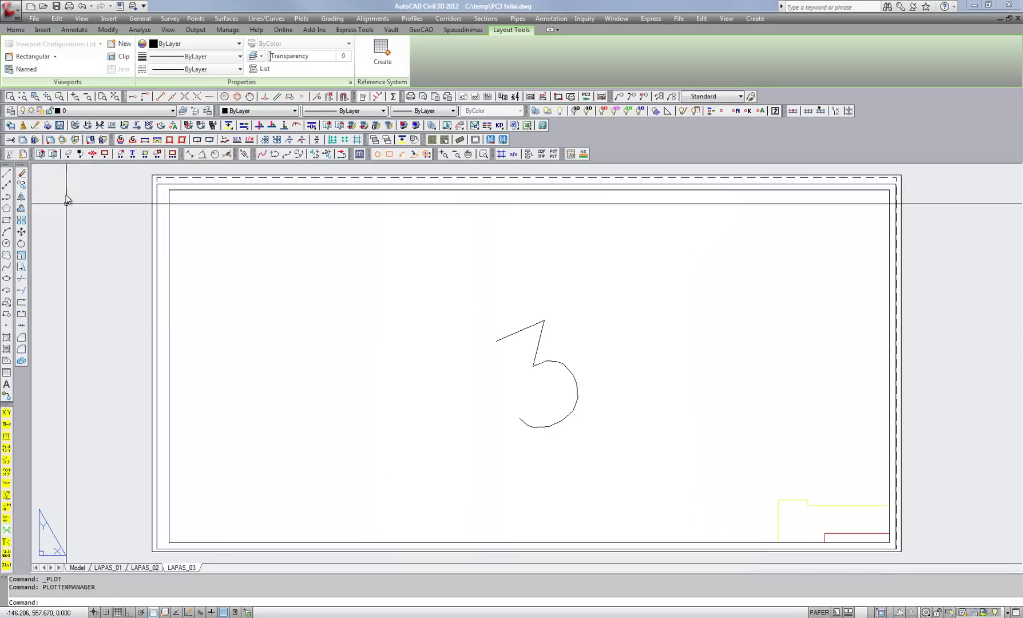
- Save PC3 failai.dwg with model space active and close the drawing
left_click(77, 568)
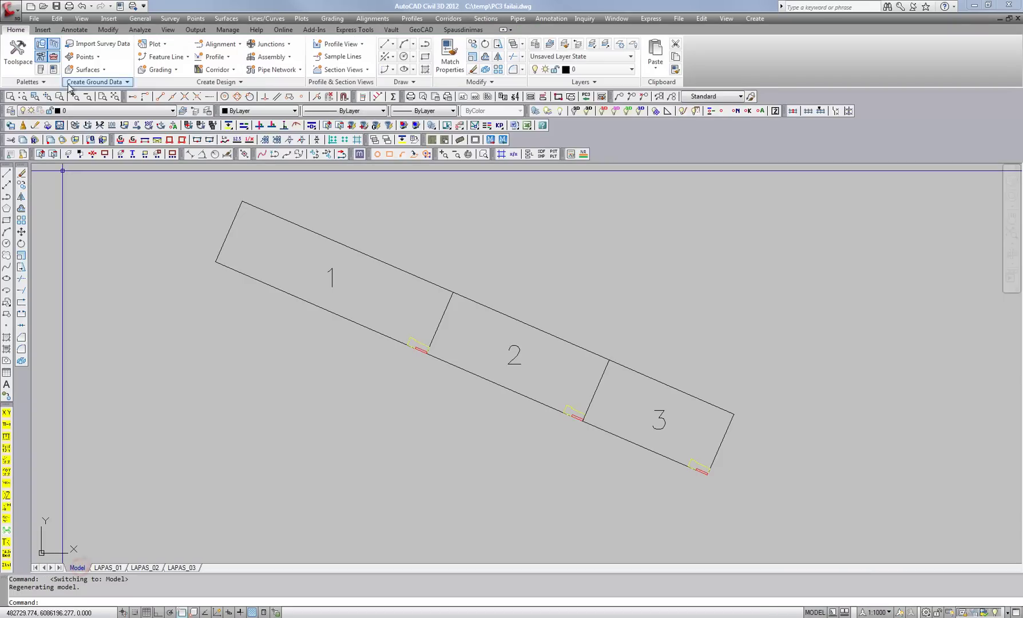
left_click(55, 6)
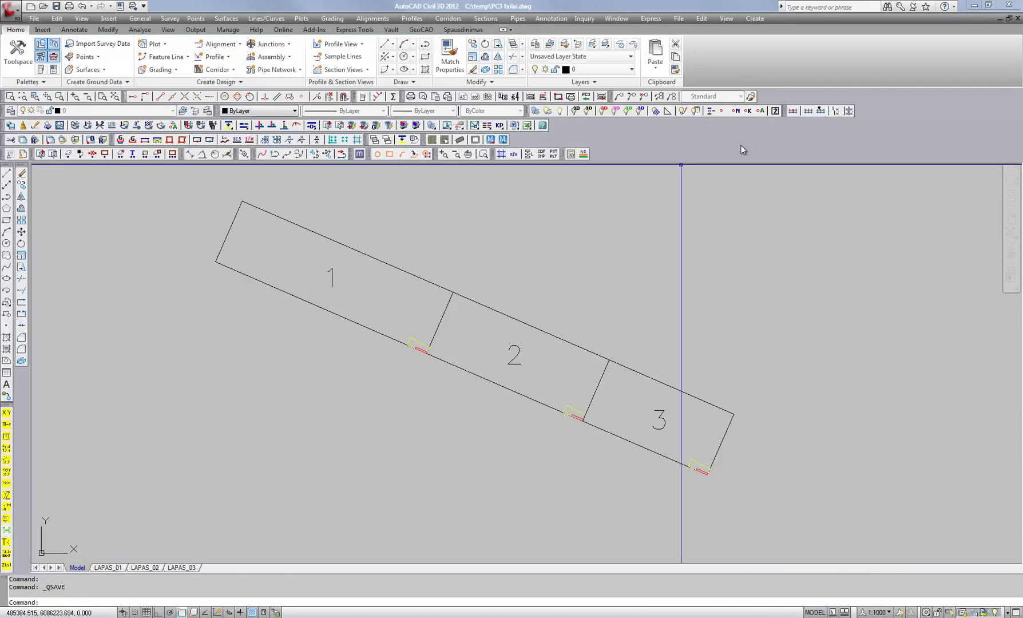
left_click(1017, 18)
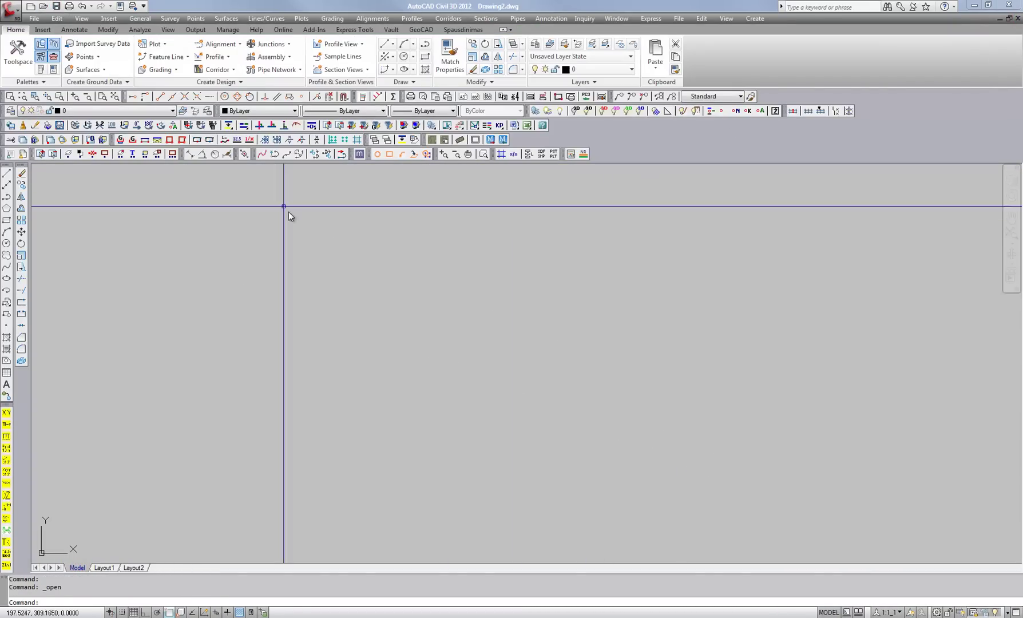
- Check which plotters are offered for plotting Drawing2.dwg and cancel without plotting
left_click(70, 7)
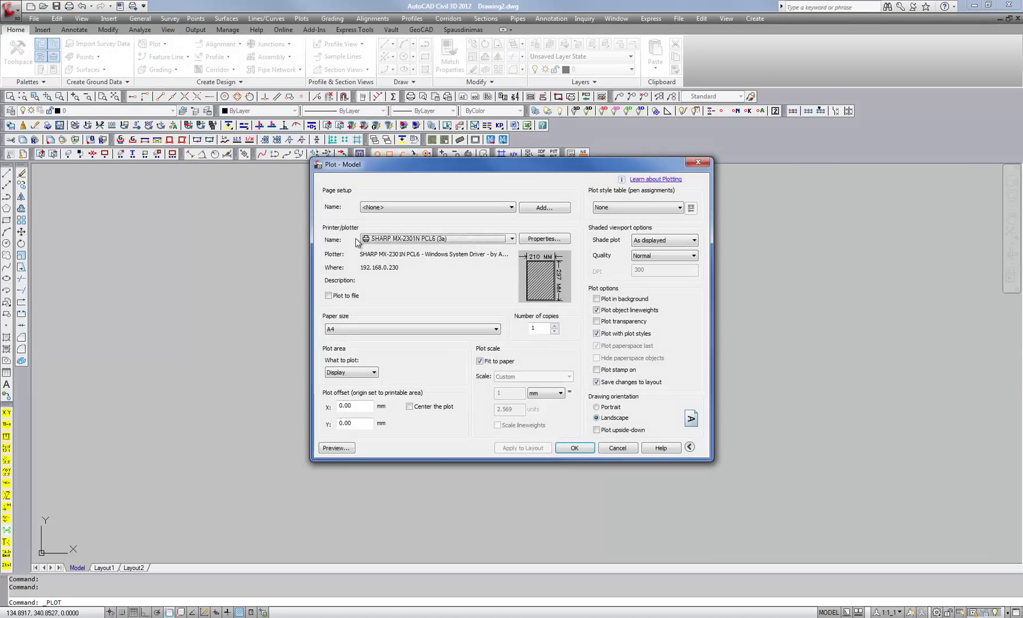
left_click(512, 239)
scroll(504, 268, "down", 2)
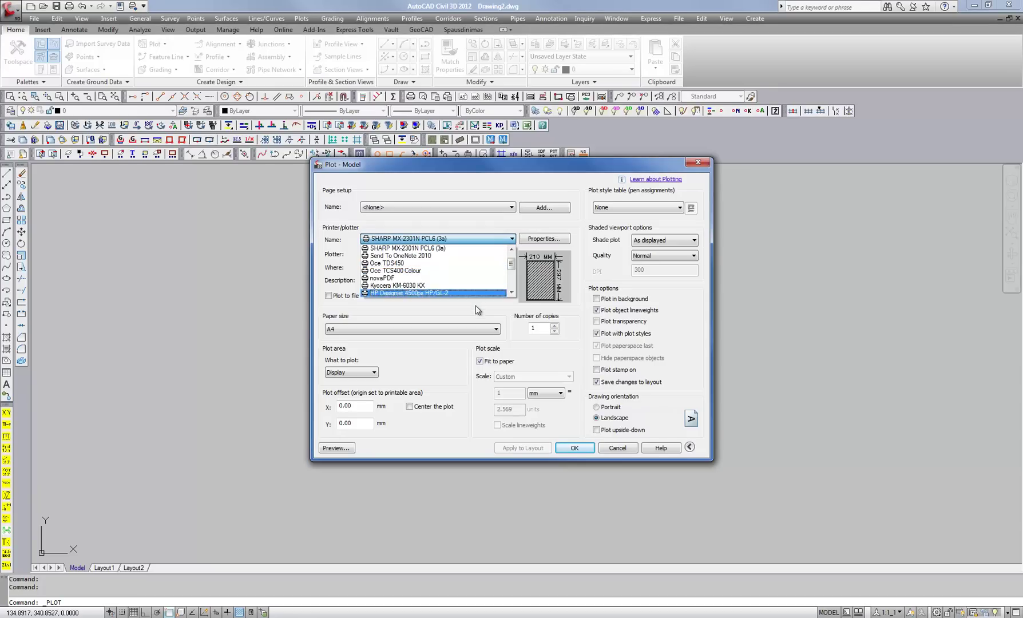
mouse_move(510, 270)
left_mouse_down()
mouse_move(511, 283)
mouse_move(512, 272)
left_mouse_up()
left_click(618, 448)
left_click(618, 448)
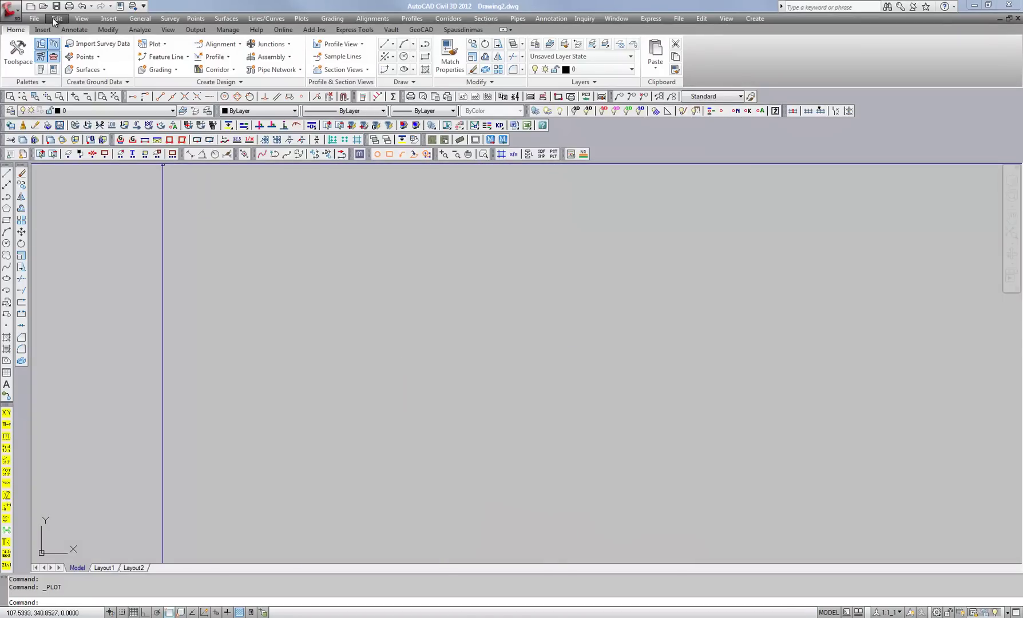
- Open PC3 failai.dwg from the temp folder
left_click(57, 19)
left_click(34, 19)
left_click(43, 7)
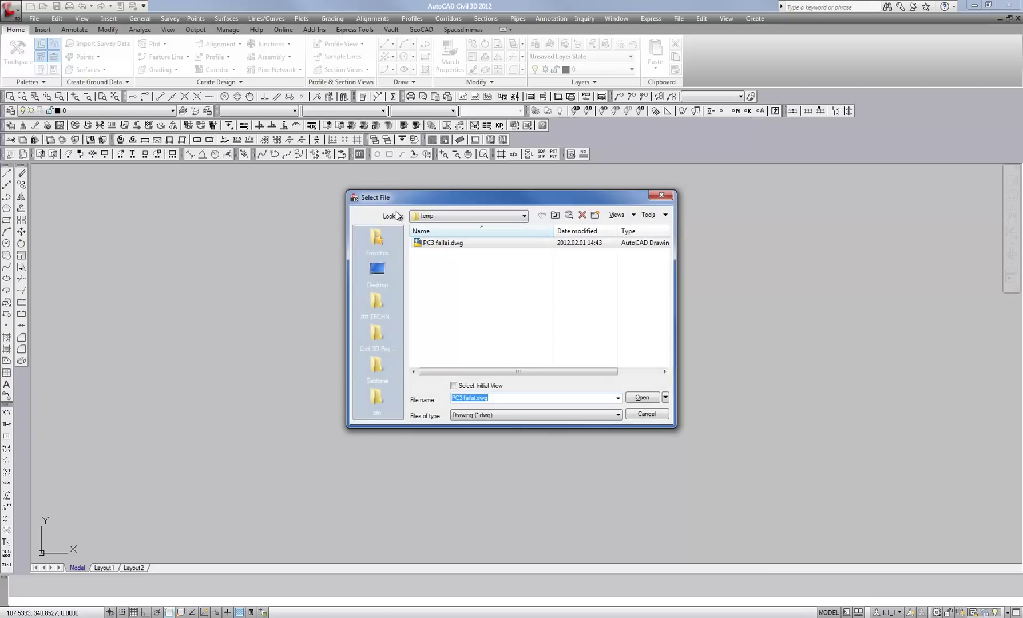
left_click(644, 397)
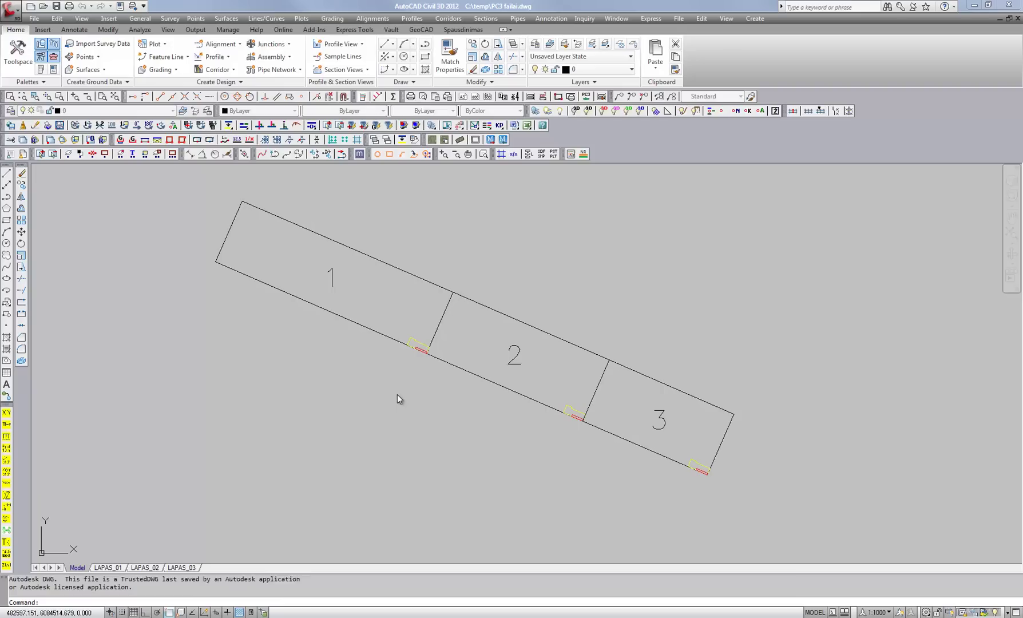
- Inspect the plotter and paper size in the plot settings of LAPAS_01, cancel without plotting and return to model space
left_click(108, 567)
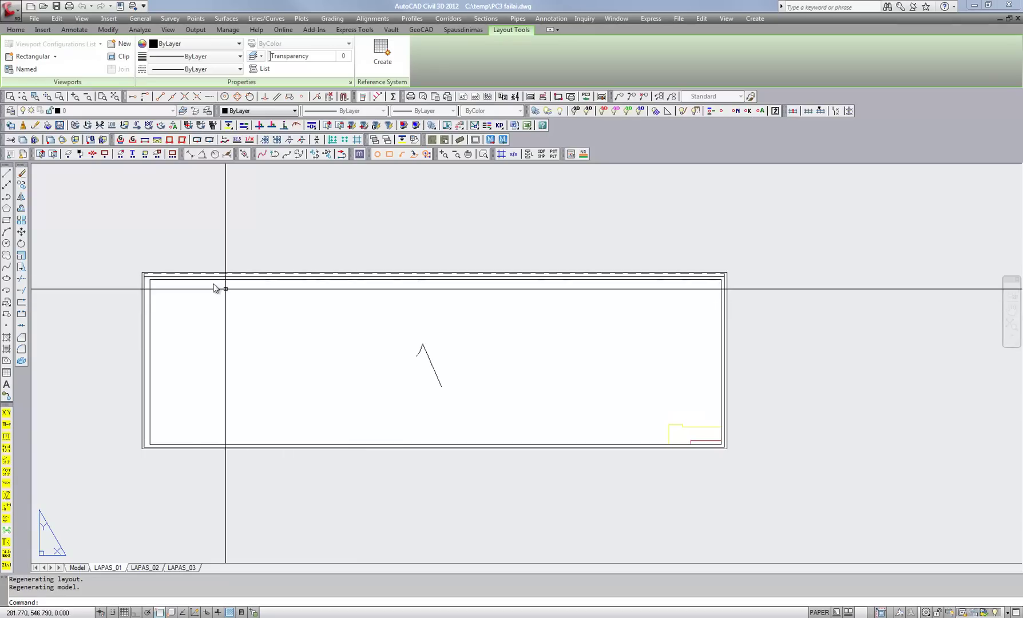
left_click(68, 11)
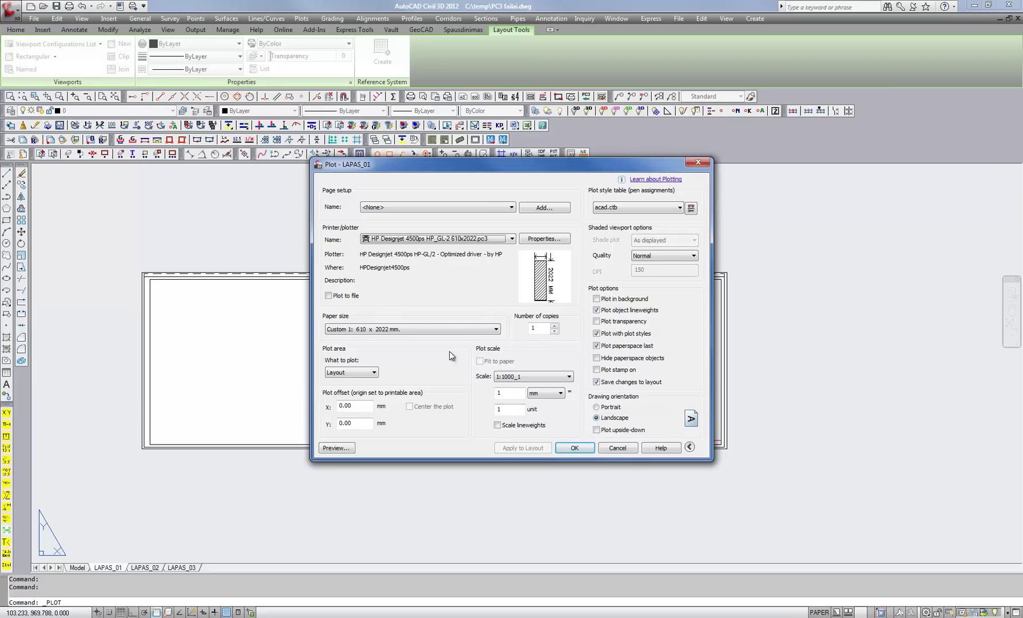
left_click(619, 449)
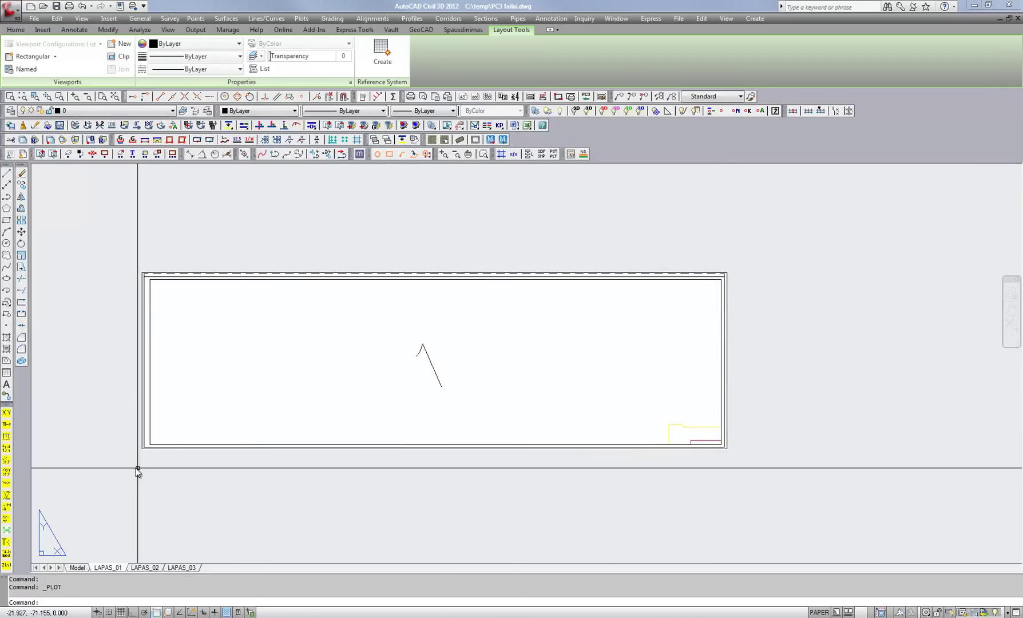
left_click(79, 568)
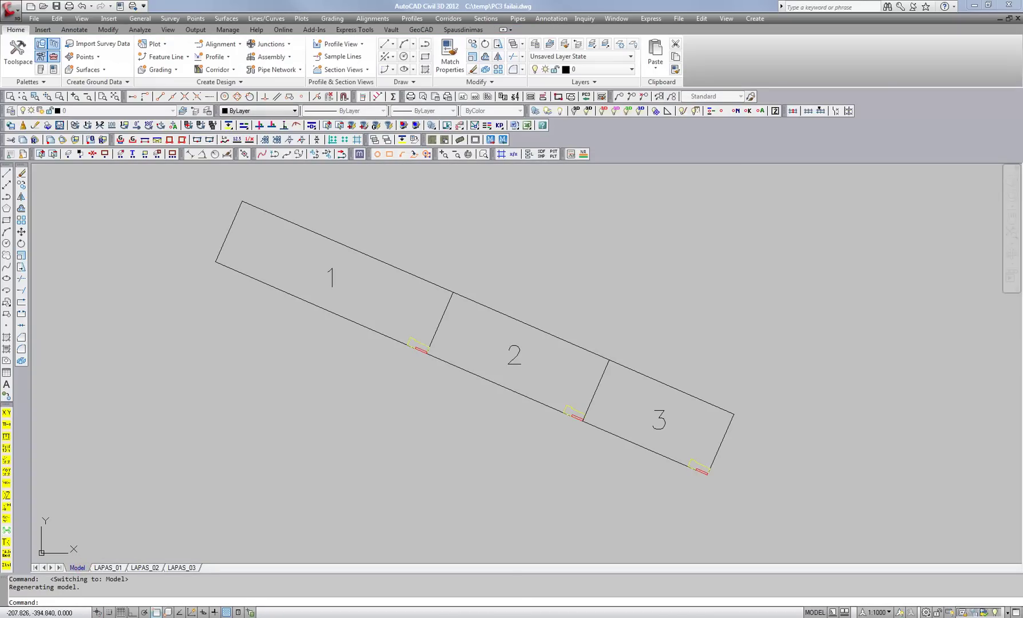